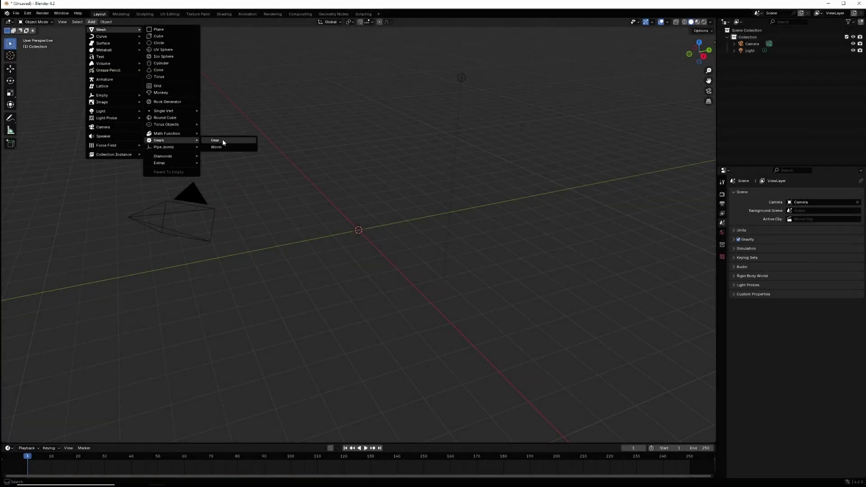
- Add a gear with 24 teeth, 0.38 m width and 0.33 m base at the origin
{"action": "left_click", "coordinate": [223, 139]}
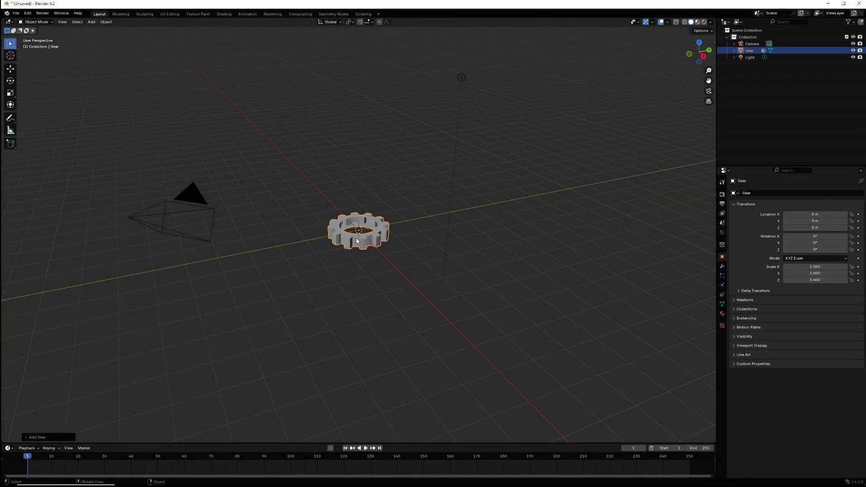
{"action": "left_click", "coordinate": [53, 439]}
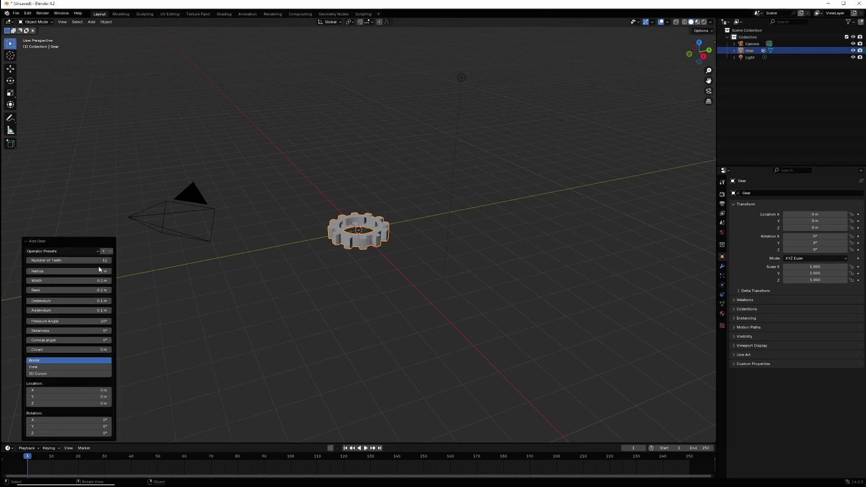
{"action": "left_click_drag", "start_coordinate": [98, 260], "coordinate": [110, 261]}
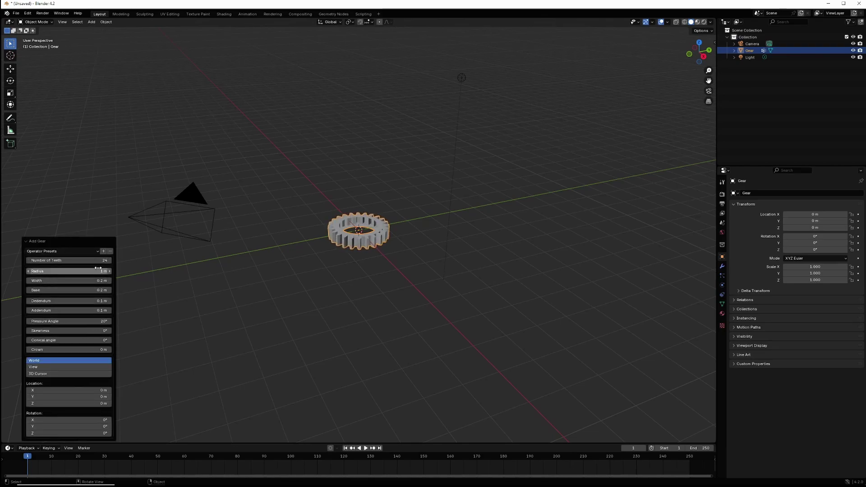
{"action": "left_click_drag", "start_coordinate": [68, 280], "coordinate": [88, 301]}
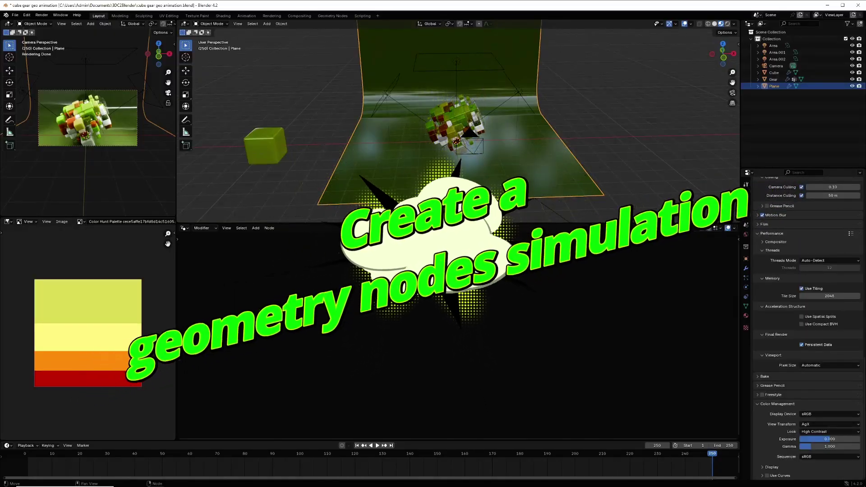
- Select the Gear and replace its node tree with a new empty Geometry Nodes.001 tree
{"action": "left_click", "coordinate": [773, 80]}
{"action": "left_click", "coordinate": [714, 24]}
{"action": "left_click", "coordinate": [480, 227]}
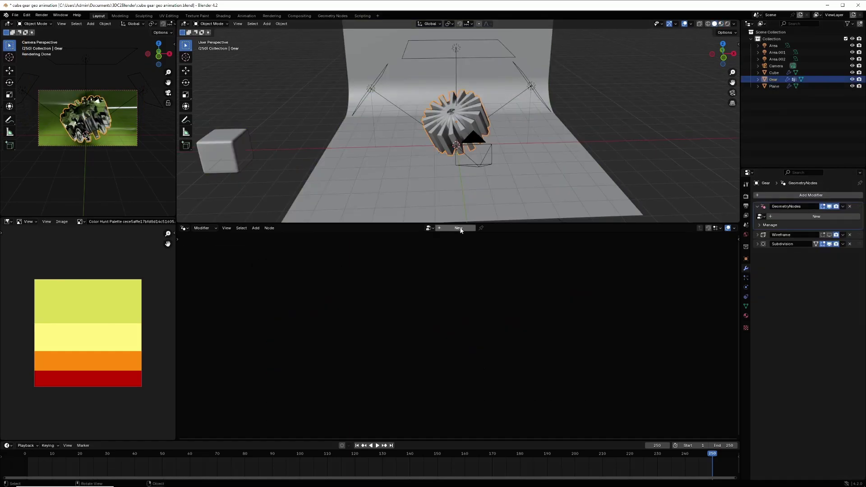
{"action": "left_click", "coordinate": [459, 228]}
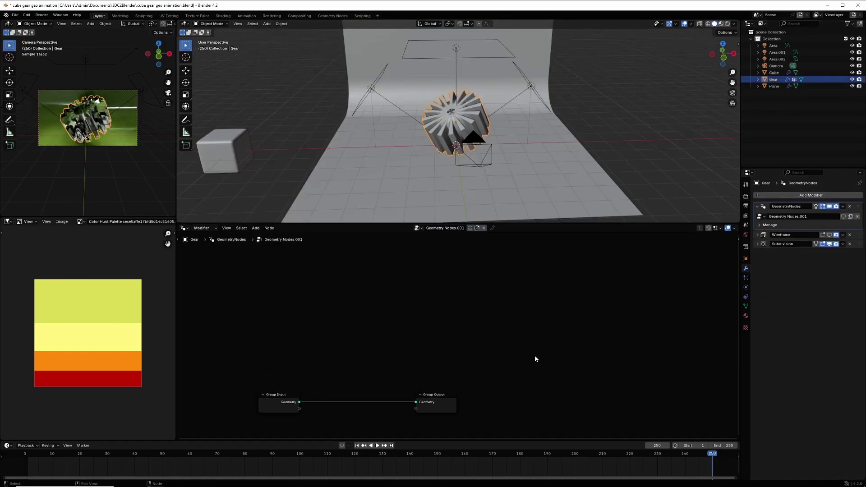
- Spread the Group Input and Group Output nodes far apart in the node editor
{"action": "left_click_drag", "start_coordinate": [222, 393], "coordinate": [503, 441]}
{"action": "left_click_drag", "start_coordinate": [432, 402], "coordinate": [585, 302]}
{"action": "left_click", "coordinate": [622, 303]}
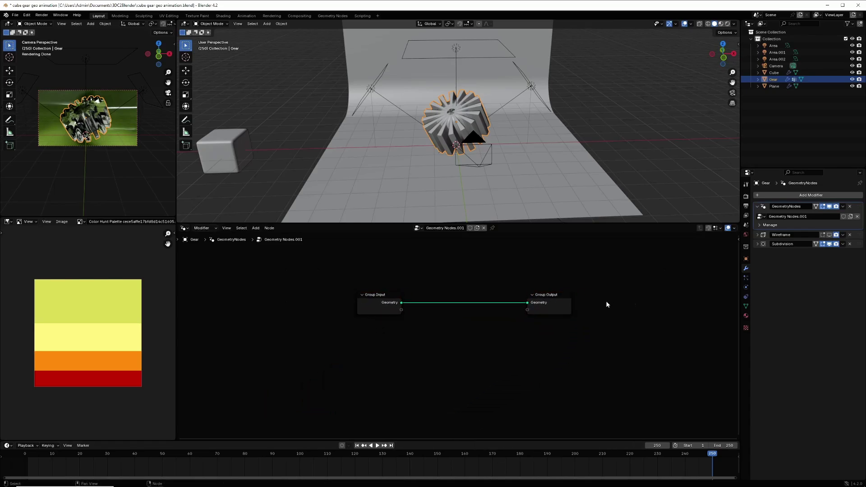
{"action": "left_click_drag", "start_coordinate": [373, 304], "coordinate": [250, 295]}
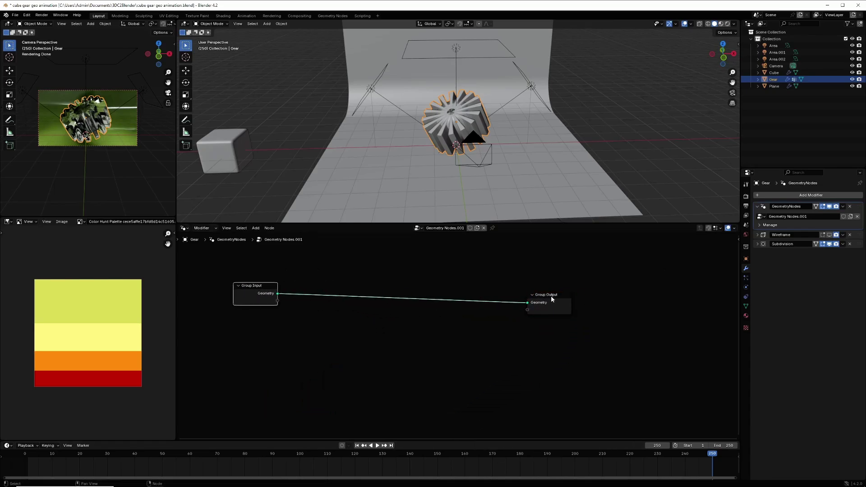
{"action": "left_click_drag", "start_coordinate": [550, 296], "coordinate": [649, 291]}
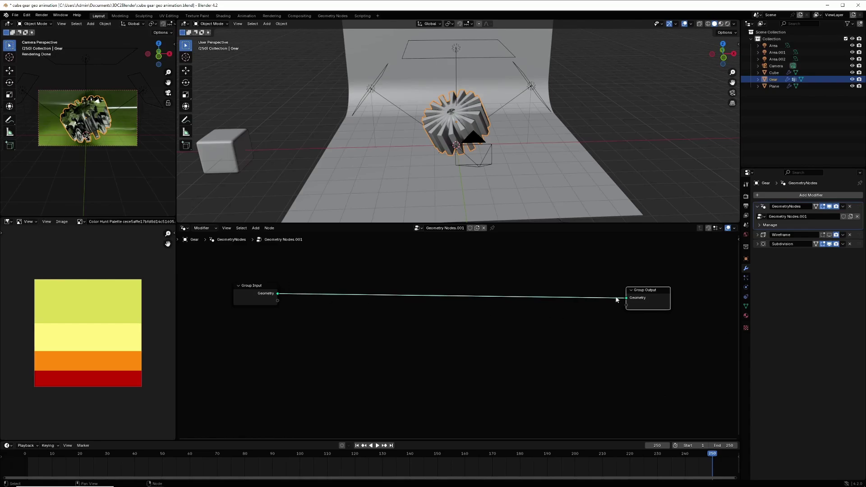
{"action": "left_click", "coordinate": [256, 228]}
{"action": "mouse_move", "coordinate": [267, 283]}
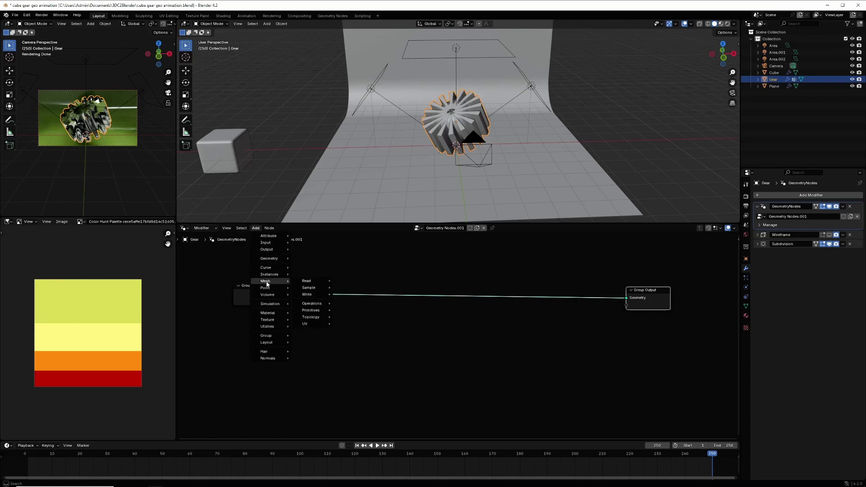
{"action": "mouse_move", "coordinate": [310, 303]}
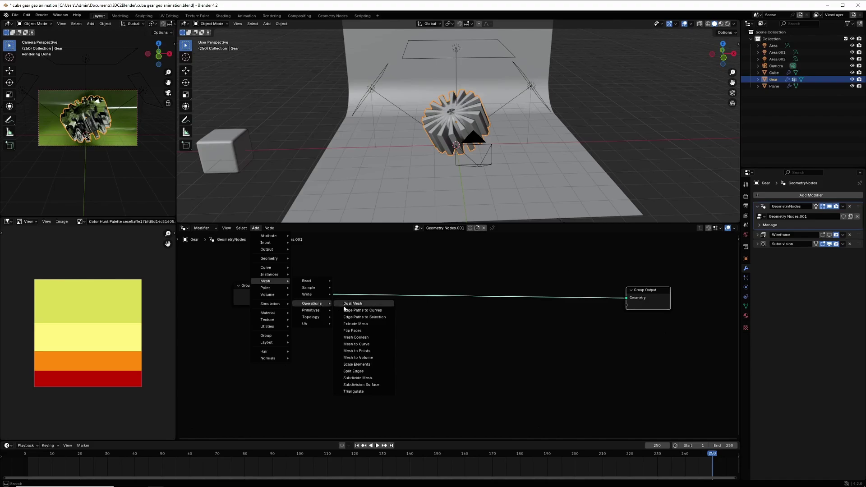
- Drop Mesh to Volume, Distribute Points in Volume and Instance on Points onto the input-output link in sequence
{"action": "left_click", "coordinate": [359, 357]}
{"action": "left_click", "coordinate": [320, 289]}
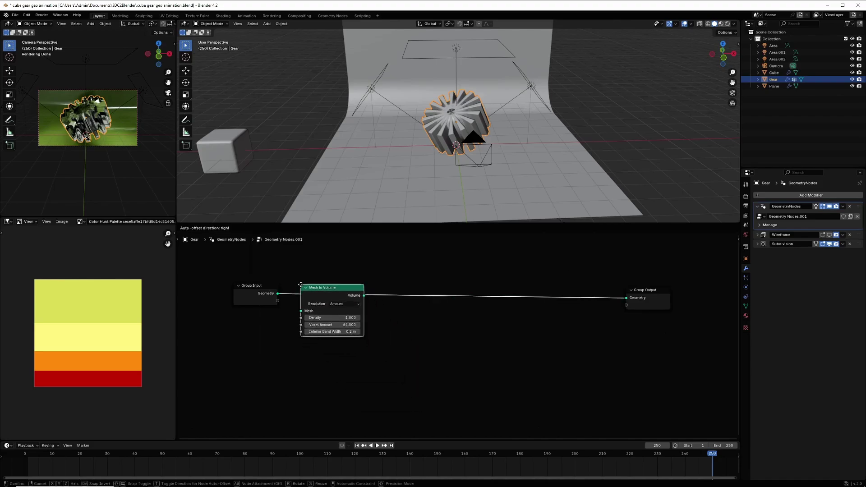
{"action": "left_click_drag", "start_coordinate": [320, 288], "coordinate": [310, 286]}
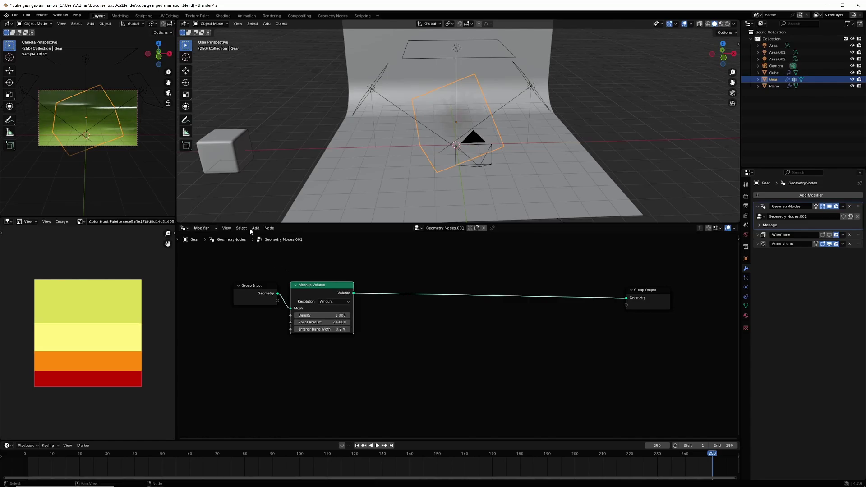
{"action": "left_click", "coordinate": [258, 230]}
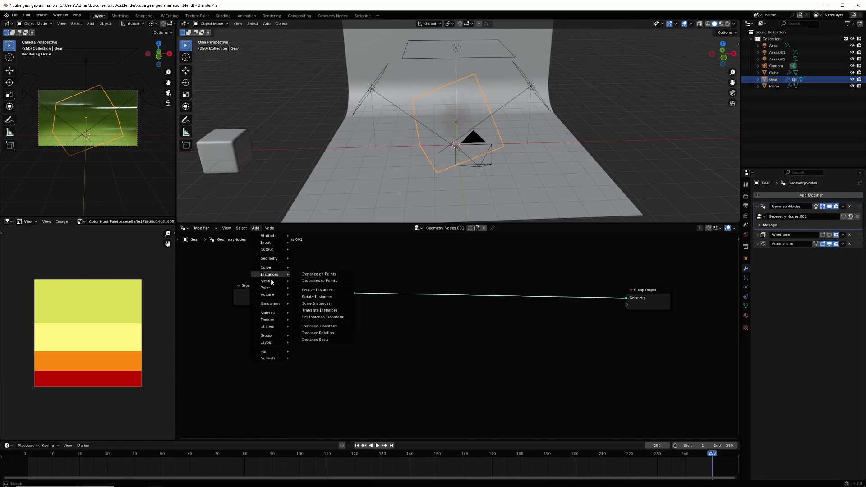
{"action": "mouse_move", "coordinate": [265, 290]}
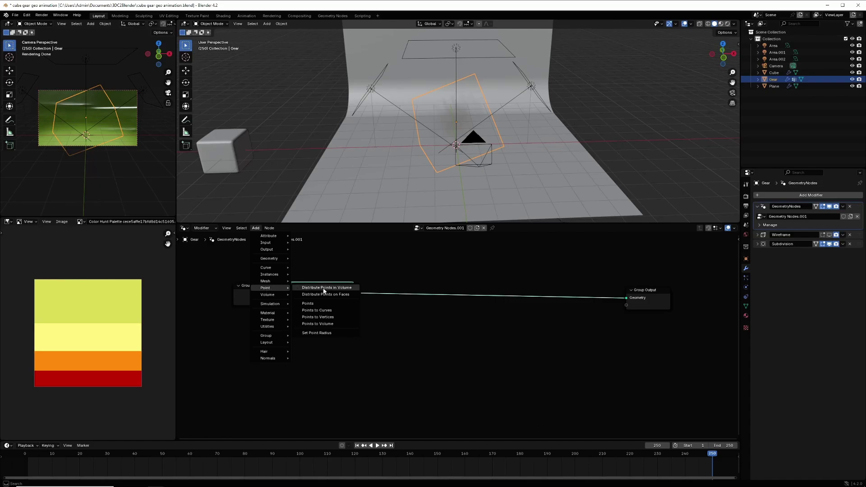
{"action": "left_click", "coordinate": [342, 289]}
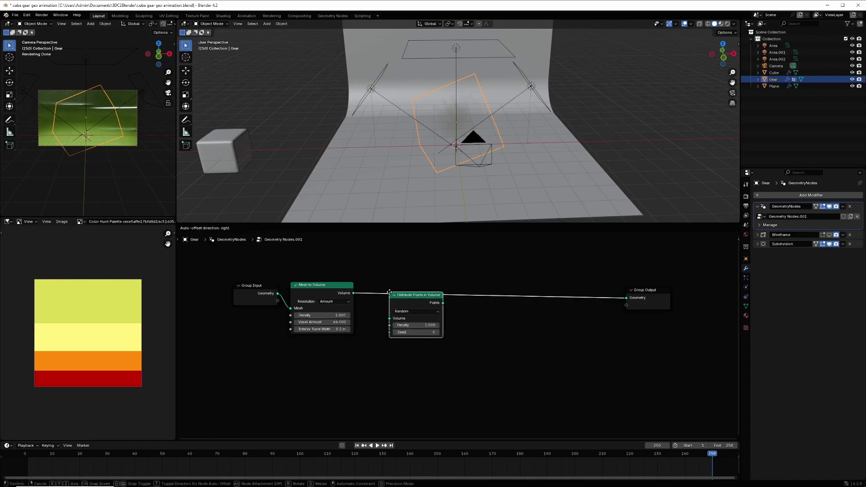
{"action": "left_click", "coordinate": [375, 286]}
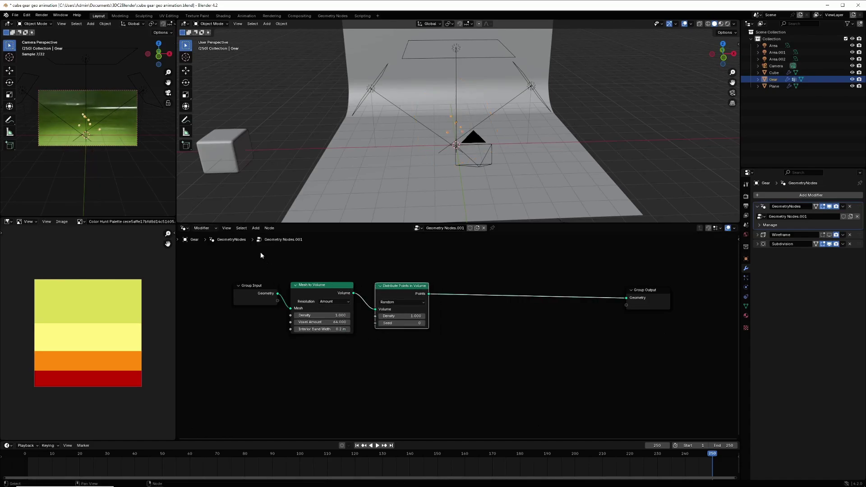
{"action": "left_click", "coordinate": [255, 228]}
{"action": "mouse_move", "coordinate": [266, 277]}
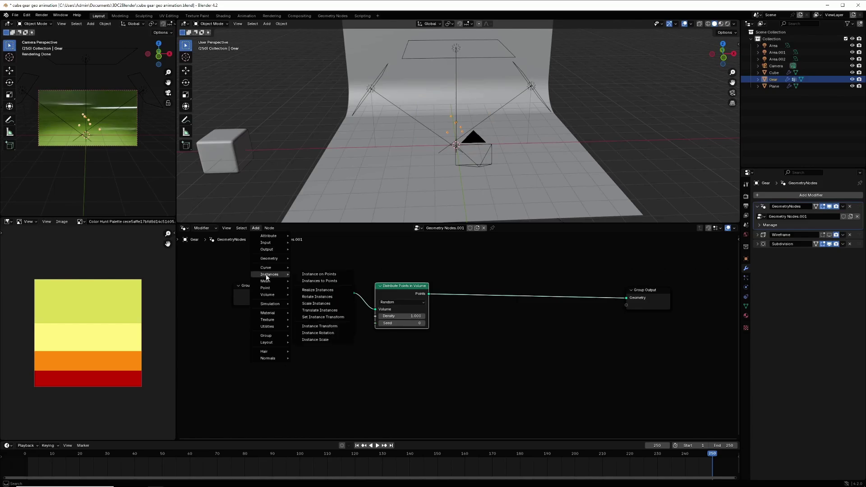
{"action": "left_click", "coordinate": [331, 277]}
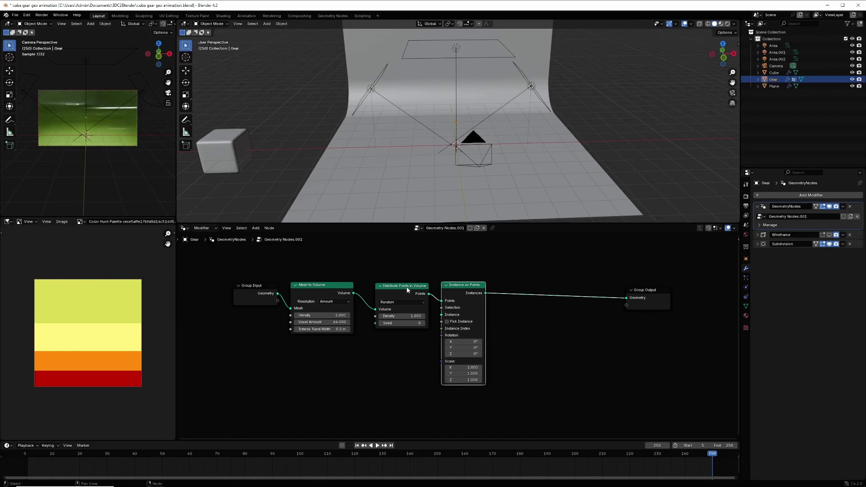
{"action": "left_click", "coordinate": [440, 282]}
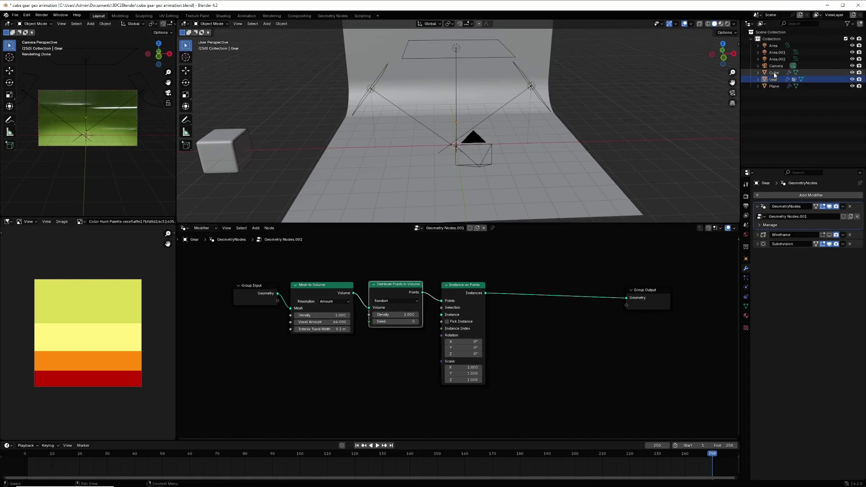
- Bring the Cube in as an Object Info node and feed its geometry into Instance on Points
{"action": "left_click_drag", "start_coordinate": [773, 75], "coordinate": [232, 358]}
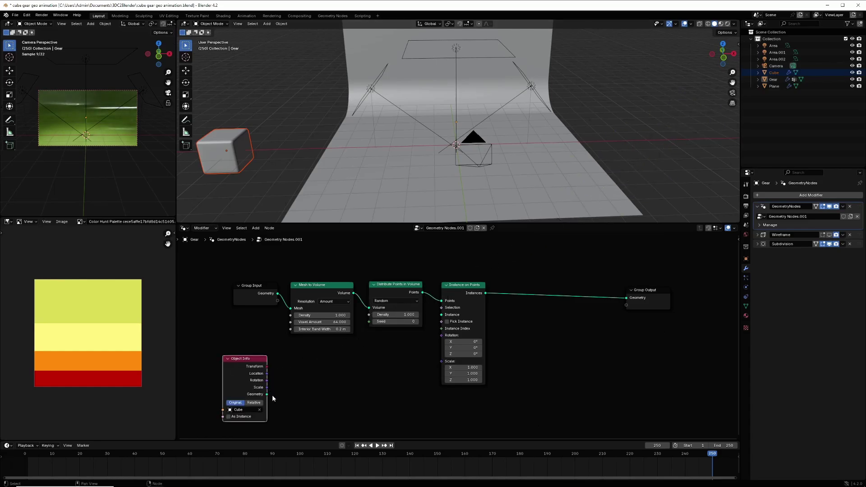
{"action": "left_click_drag", "start_coordinate": [267, 395], "coordinate": [441, 314]}
{"action": "left_click_drag", "start_coordinate": [242, 358], "coordinate": [228, 357]}
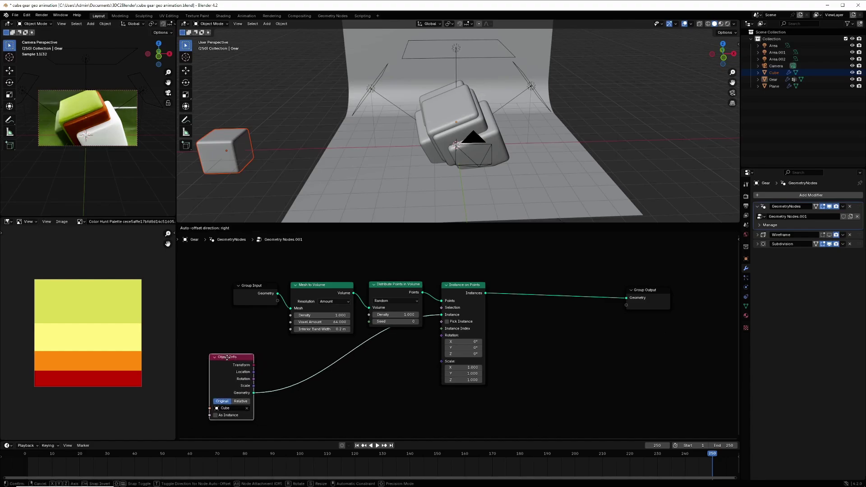
{"action": "left_click_drag", "start_coordinate": [470, 287], "coordinate": [493, 278]}
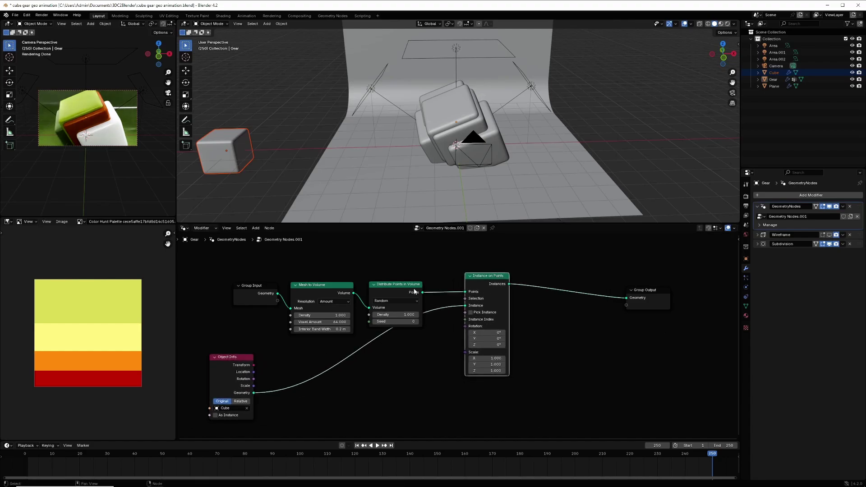
- Add a Color Ramp and connect its Color output to the Instance on Points Scale
{"action": "left_click", "coordinate": [255, 228]}
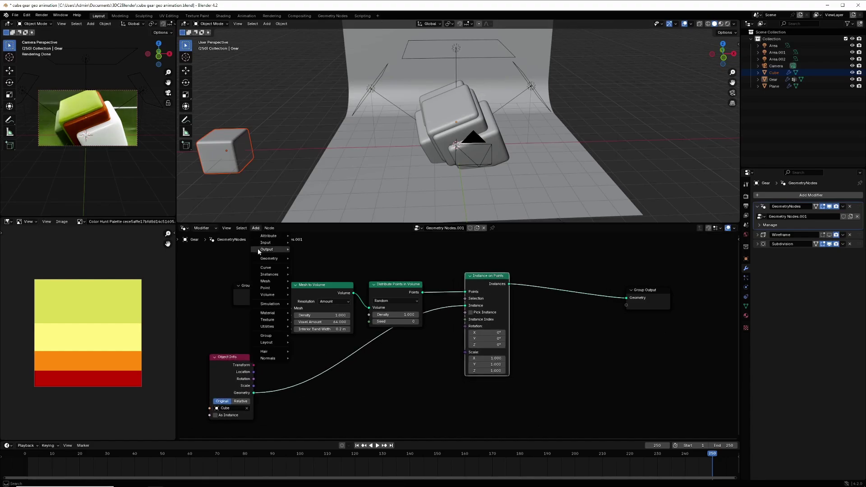
{"action": "mouse_move", "coordinate": [264, 280]}
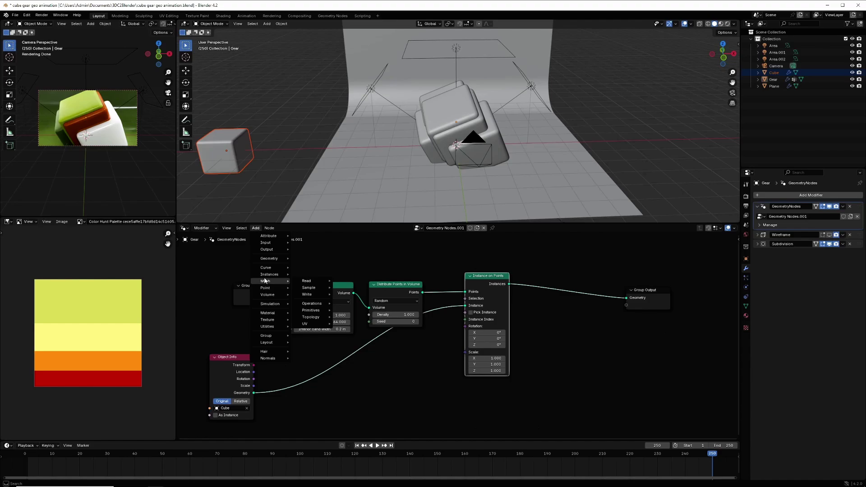
{"action": "mouse_move", "coordinate": [264, 327]}
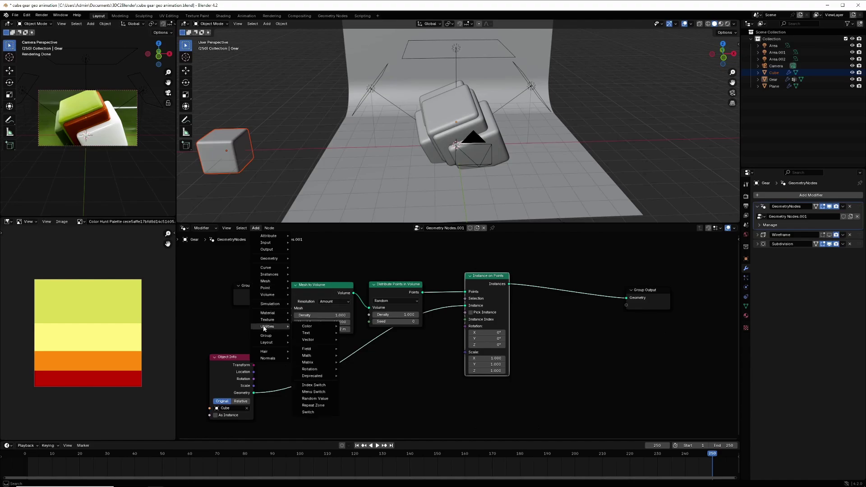
{"action": "mouse_move", "coordinate": [324, 327]}
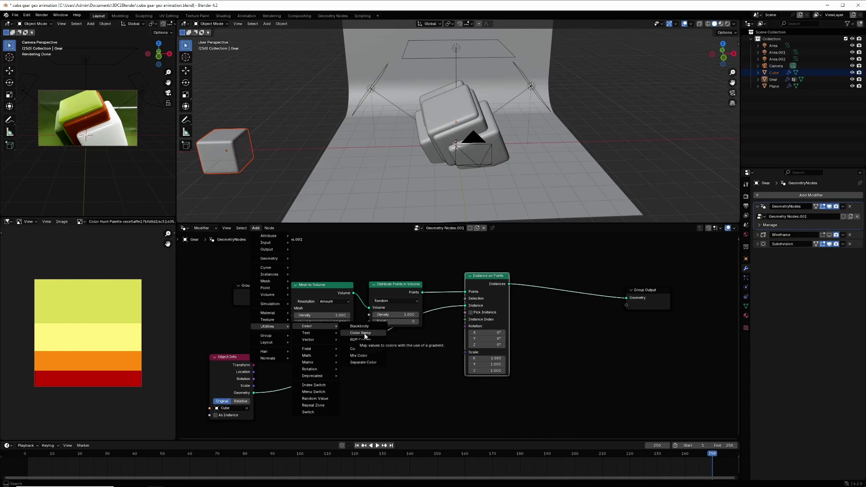
{"action": "left_click", "coordinate": [365, 335]}
{"action": "left_click", "coordinate": [365, 347]}
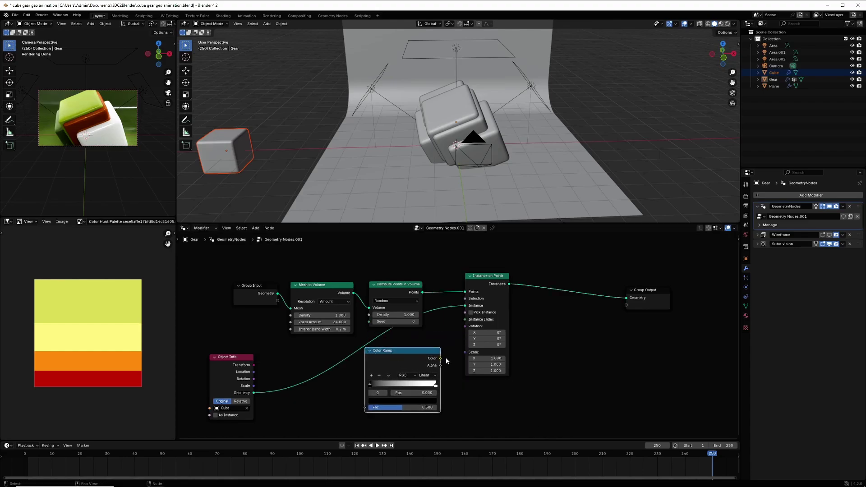
{"action": "left_click_drag", "start_coordinate": [440, 358], "coordinate": [464, 352]}
{"action": "left_click_drag", "start_coordinate": [387, 357], "coordinate": [396, 355]}
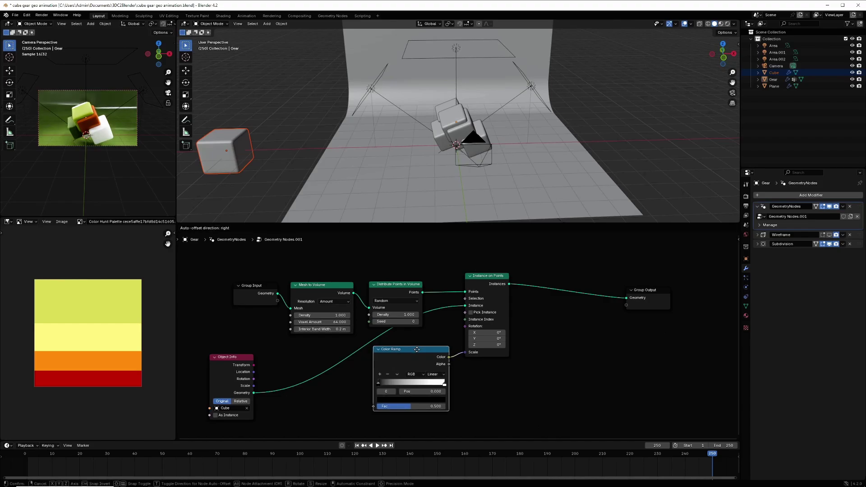
{"action": "left_click", "coordinate": [255, 227]}
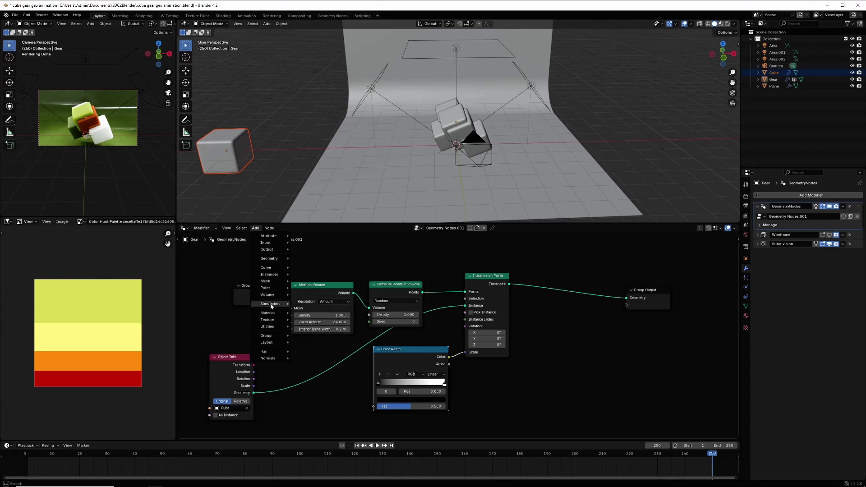
{"action": "mouse_move", "coordinate": [274, 315]}
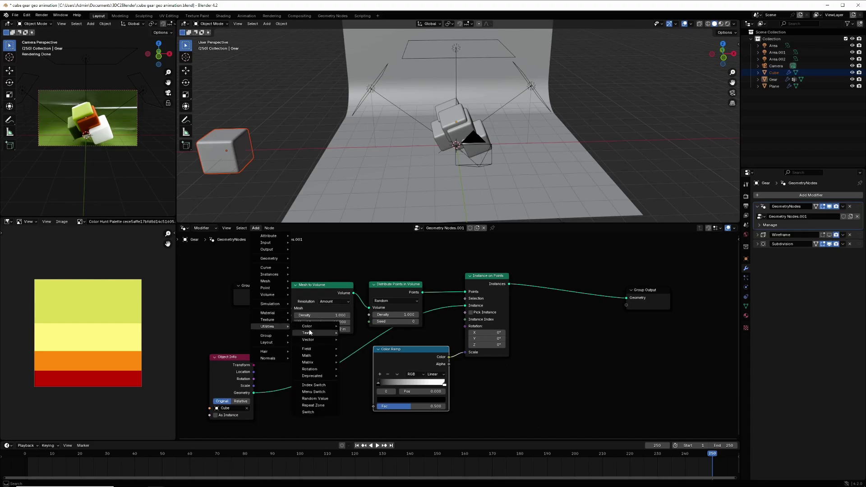
{"action": "mouse_move", "coordinate": [306, 328]}
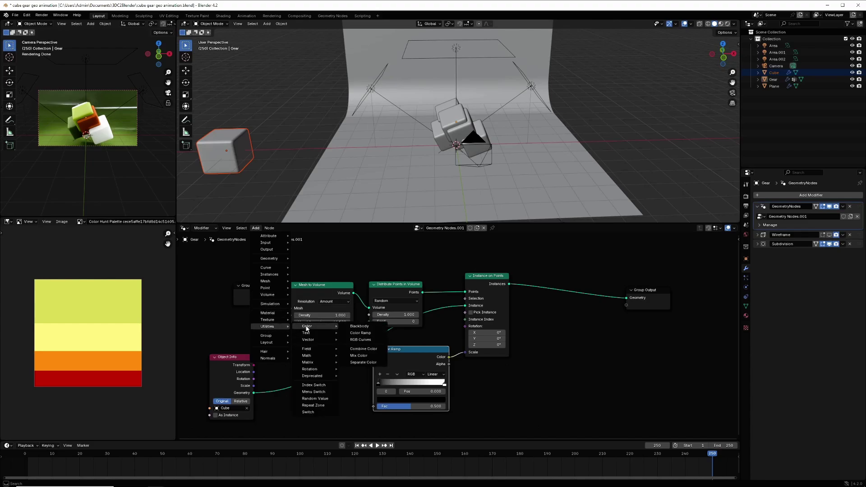
- Add a Mix Color node below the links and rearrange the node tree around it
{"action": "left_click", "coordinate": [359, 356]}
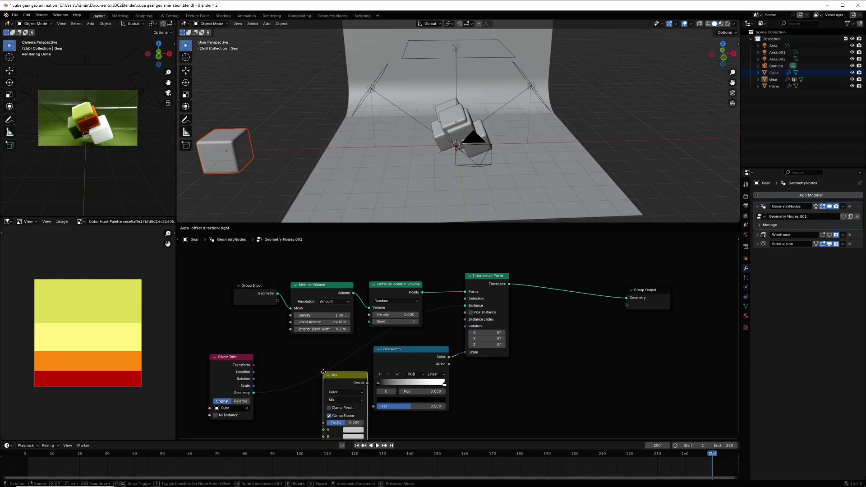
{"action": "left_click", "coordinate": [339, 380]}
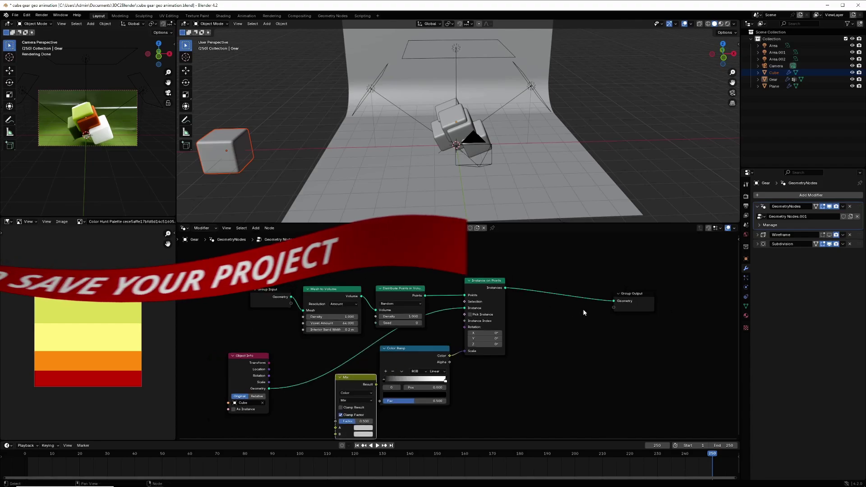
{"action": "key", "text": "Home"}
{"action": "left_click_drag", "start_coordinate": [485, 293], "coordinate": [516, 289]}
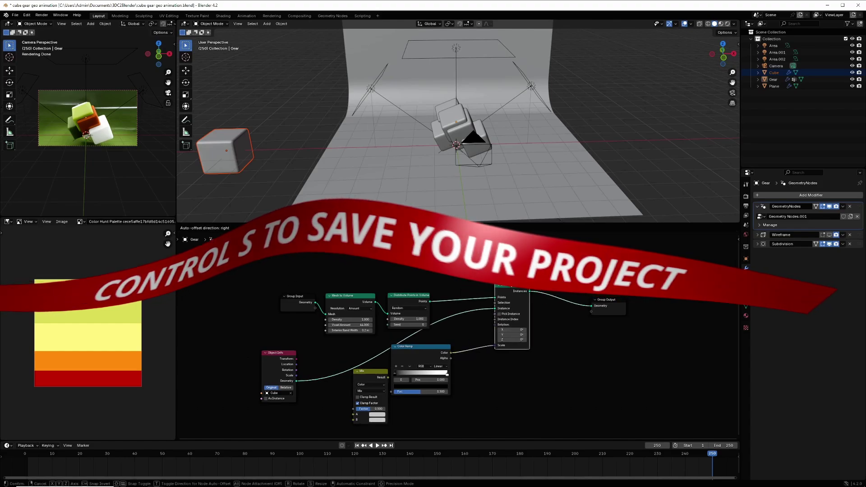
{"action": "left_click_drag", "start_coordinate": [227, 309], "coordinate": [703, 414]}
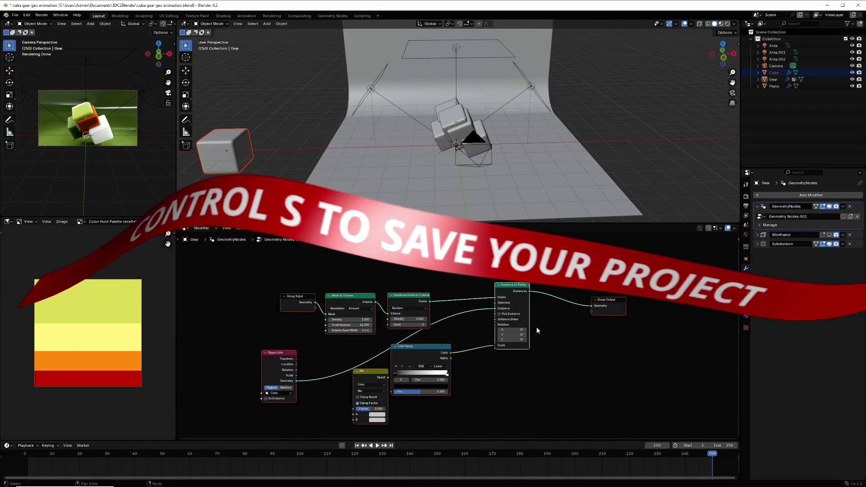
{"action": "left_click_drag", "start_coordinate": [404, 298], "coordinate": [419, 265]}
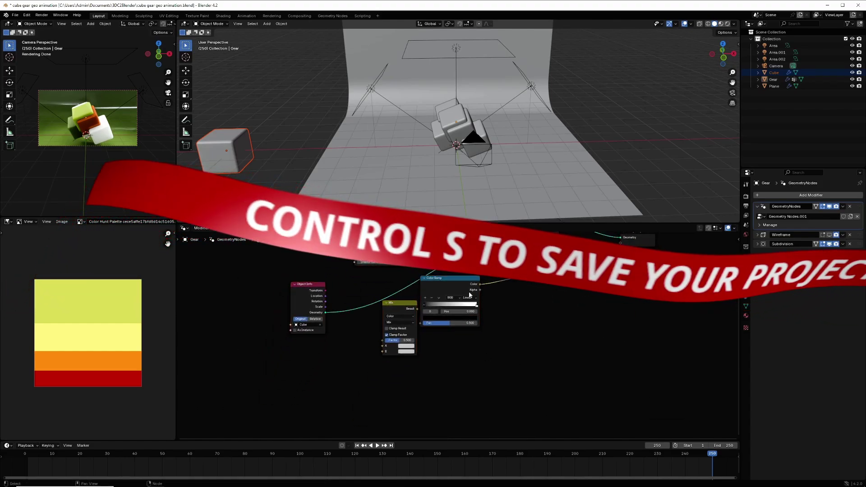
{"action": "left_click_drag", "start_coordinate": [404, 313], "coordinate": [446, 324]}
{"action": "left_click", "coordinate": [396, 320]}
- Add a Noise Texture node to the tree
{"action": "left_click", "coordinate": [255, 228]}
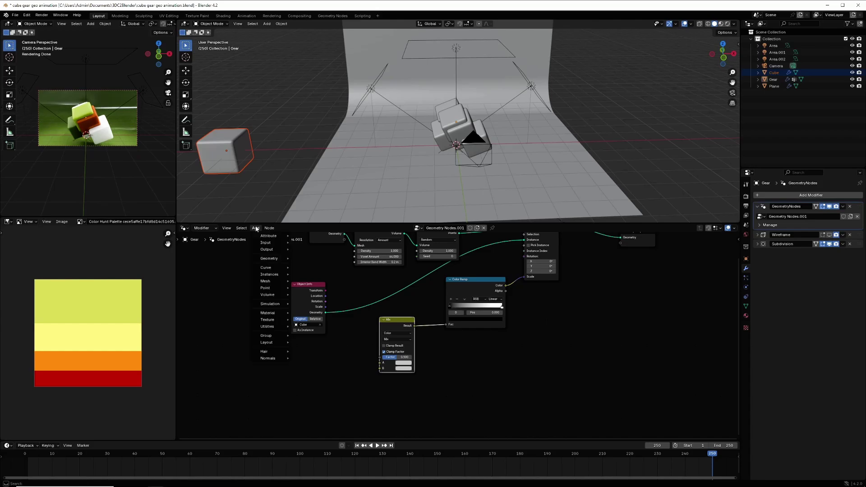
{"action": "mouse_move", "coordinate": [273, 321]}
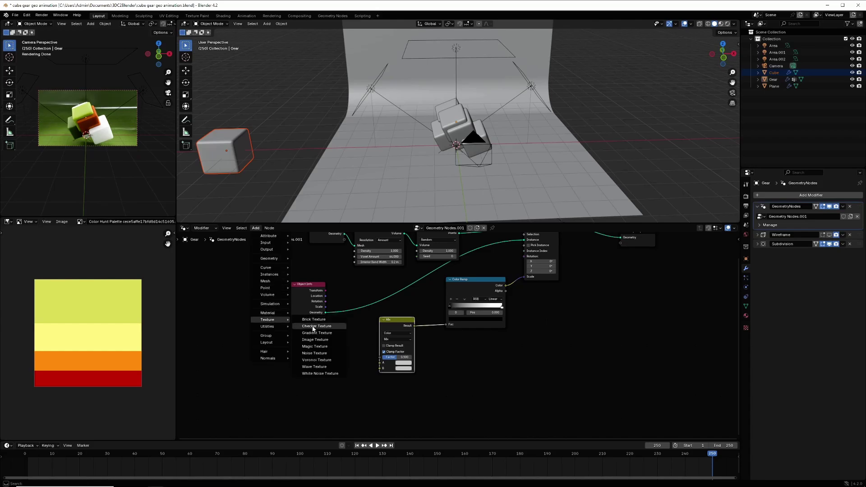
{"action": "left_click", "coordinate": [320, 357]}
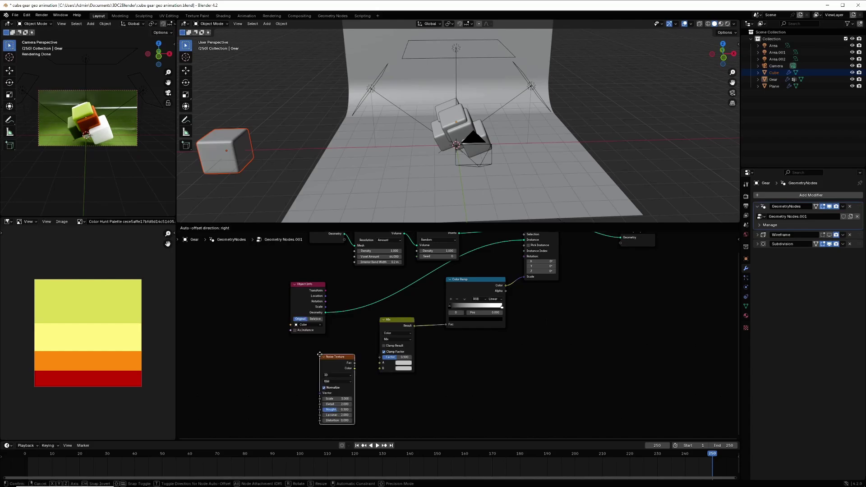
- Duplicate the Noise Texture and wire the noise Fac outputs into Mix A and B
{"action": "left_click", "coordinate": [280, 341]}
{"action": "right_click", "coordinate": [296, 350]}
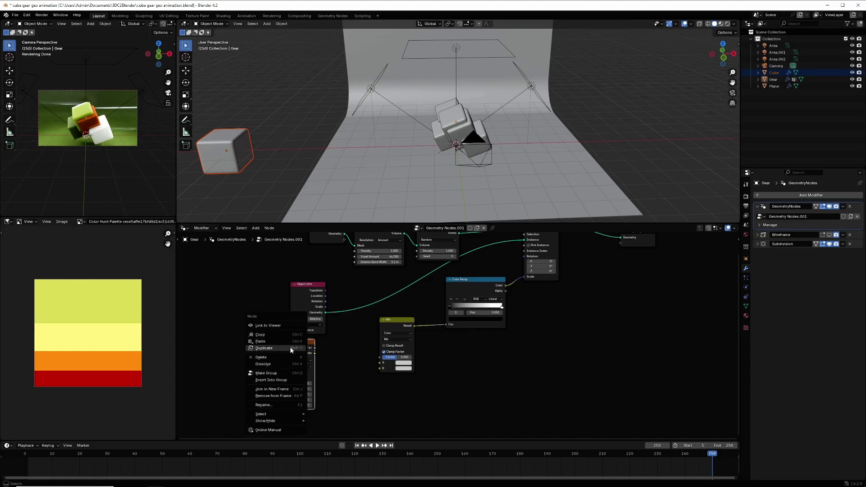
{"action": "left_click", "coordinate": [283, 348]}
{"action": "left_click", "coordinate": [332, 386]}
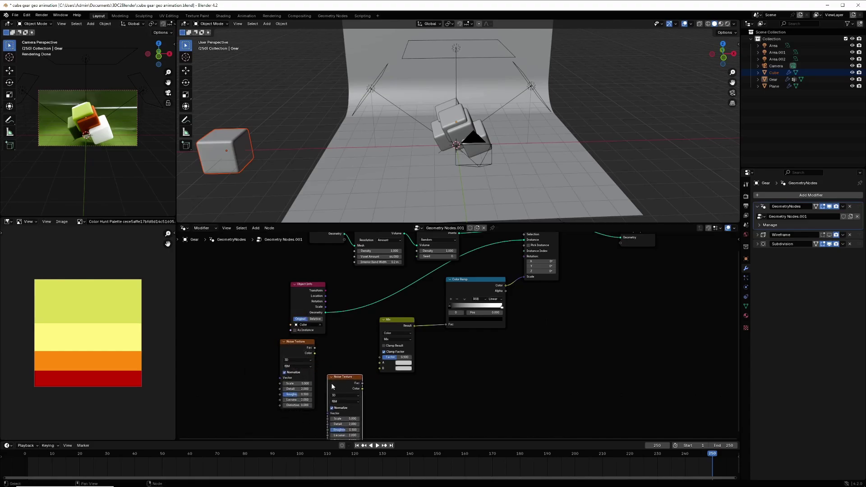
{"action": "left_click_drag", "start_coordinate": [315, 348], "coordinate": [343, 364]}
- Set both Noise Textures to Scale 1.5 and Detail 0
{"action": "double_click", "coordinate": [345, 406]}
{"action": "type", "text": "1"}
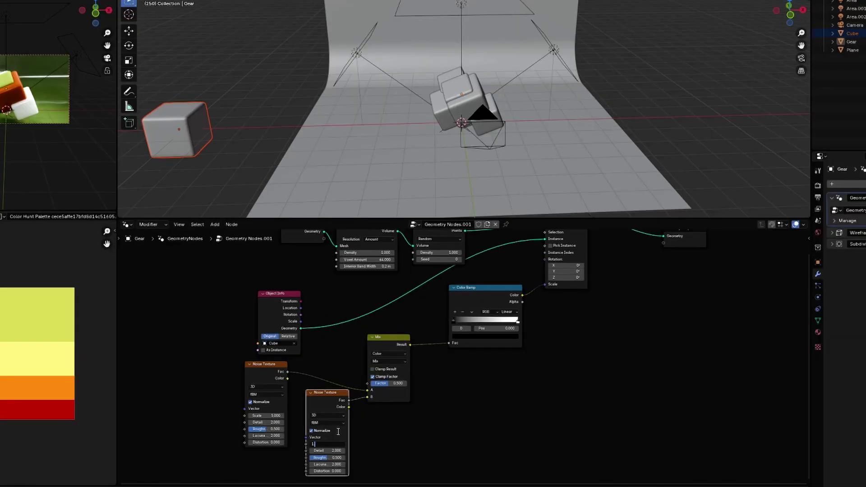
{"action": "type", "text": ".5"}
{"action": "key", "text": "Return"}
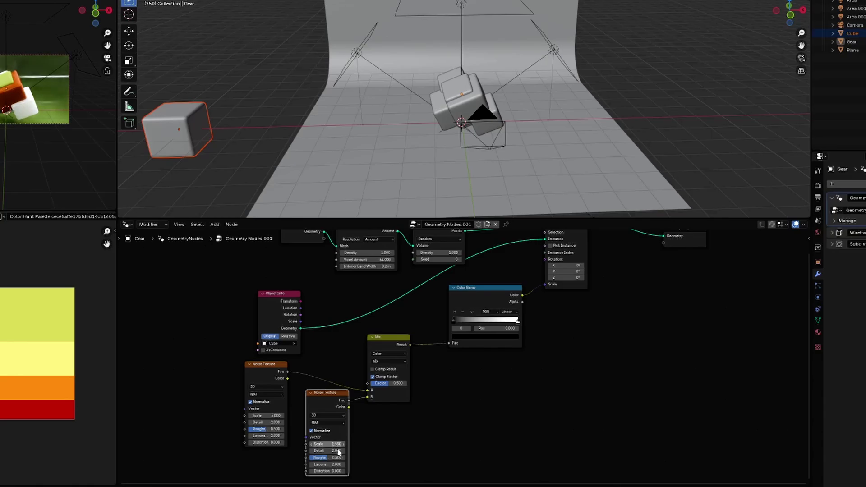
{"action": "double_click", "coordinate": [272, 416]}
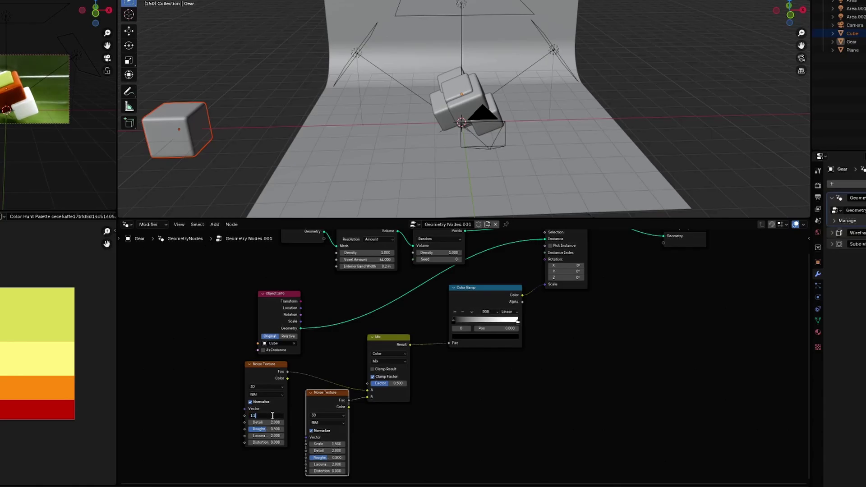
{"action": "type", "text": "1.5"}
{"action": "key", "text": "Return"}
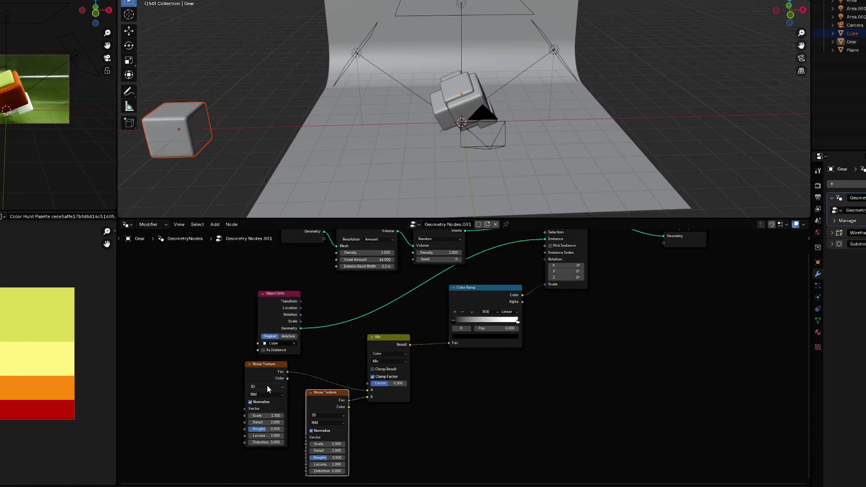
{"action": "double_click", "coordinate": [274, 422]}
{"action": "type", "text": "0"}
{"action": "key", "text": "Return"}
{"action": "double_click", "coordinate": [336, 451]}
{"action": "type", "text": "0"}
{"action": "key", "text": "Return"}
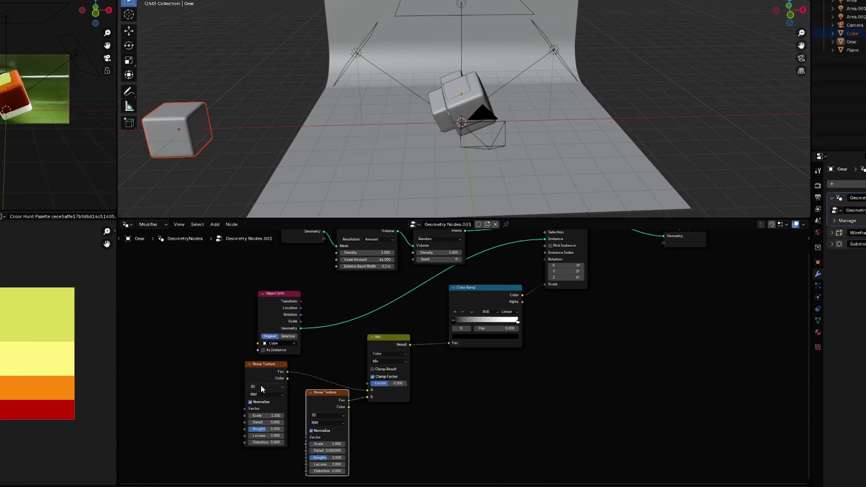
- Switch both Noise Textures to 4D dimensions
{"action": "left_click", "coordinate": [260, 386]}
{"action": "left_click", "coordinate": [258, 422]}
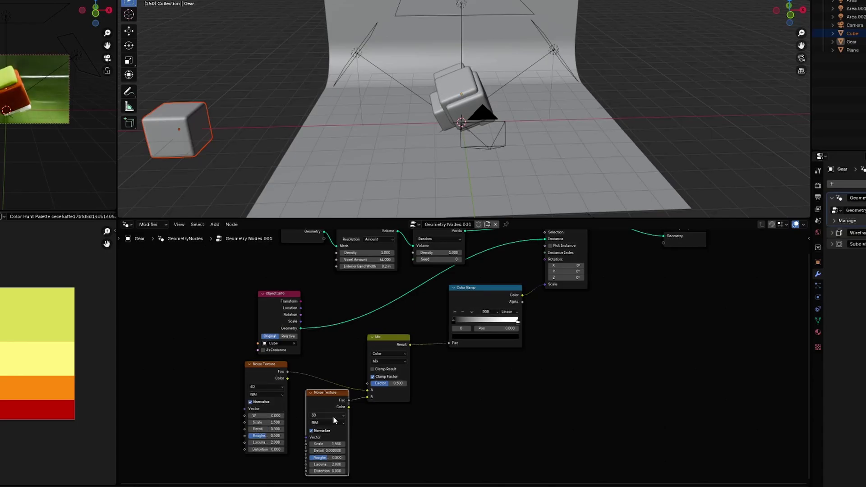
{"action": "left_click", "coordinate": [329, 415]}
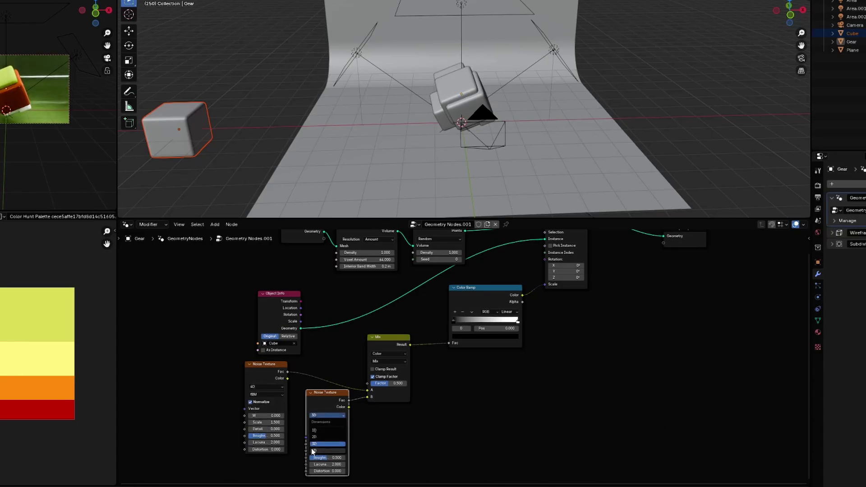
{"action": "left_click", "coordinate": [316, 451]}
- Move the ramp's black stop to 0.336 and switch point distribution to Grid
{"action": "middle_click_drag", "start_coordinate": [387, 287], "coordinate": [387, 357]}
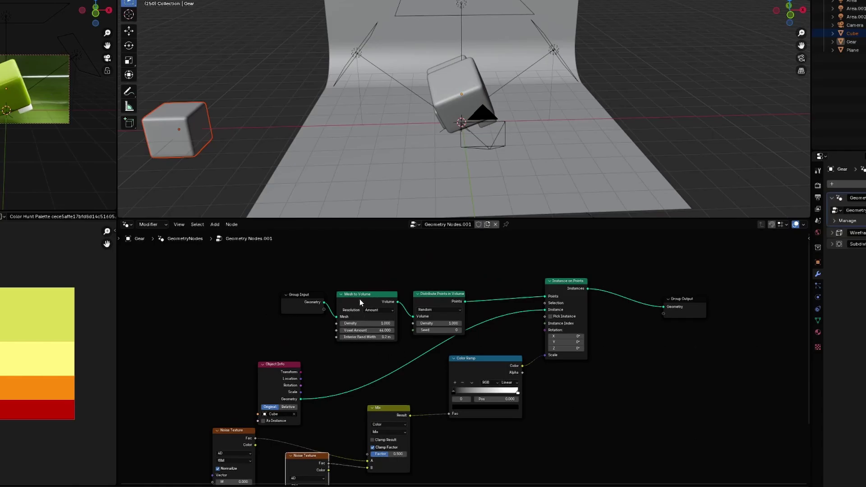
{"action": "left_click_drag", "start_coordinate": [556, 280], "coordinate": [547, 273]}
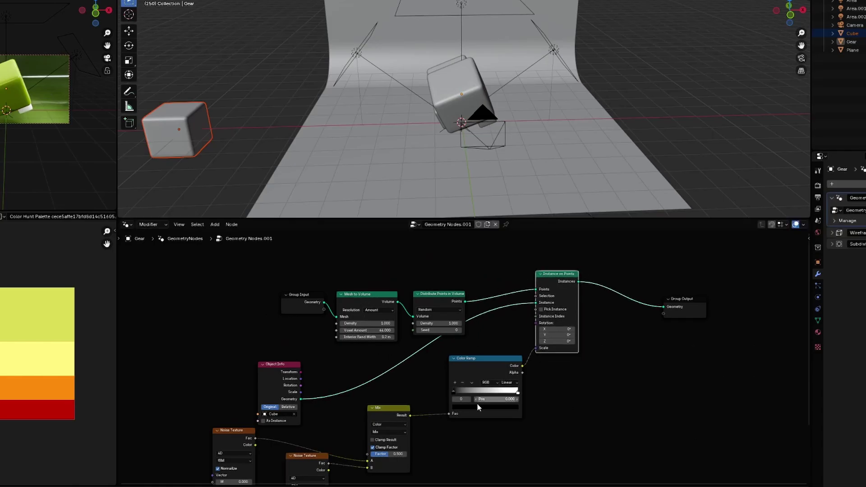
{"action": "left_click_drag", "start_coordinate": [453, 392], "coordinate": [469, 390]}
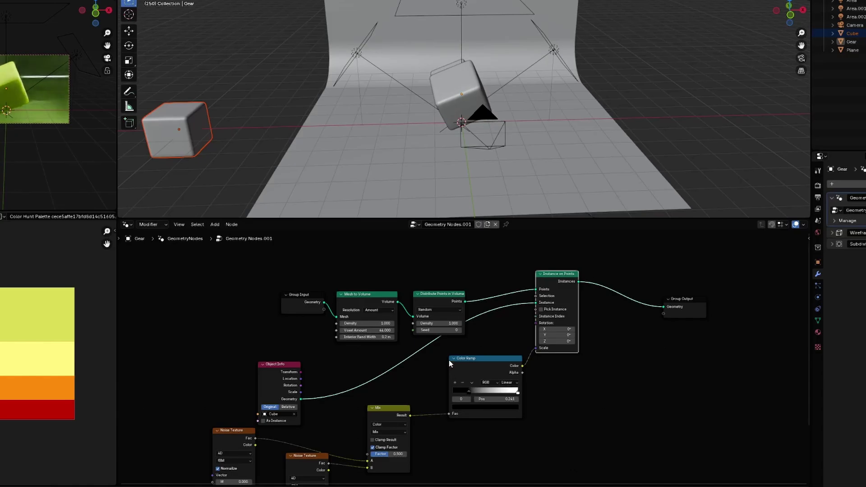
{"action": "left_click", "coordinate": [429, 310]}
{"action": "left_click", "coordinate": [424, 332]}
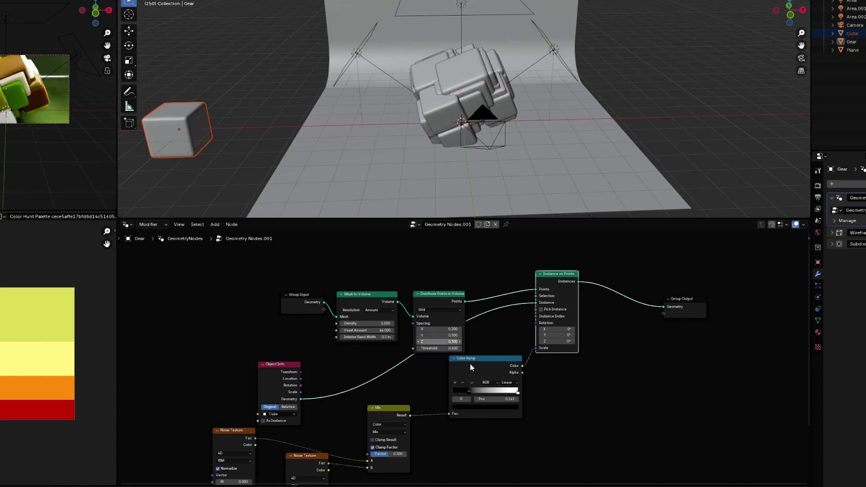
- Move the black stop to 0.436 and darken the white stop to a mid grey
{"action": "left_click_drag", "start_coordinate": [469, 391], "coordinate": [510, 393]}
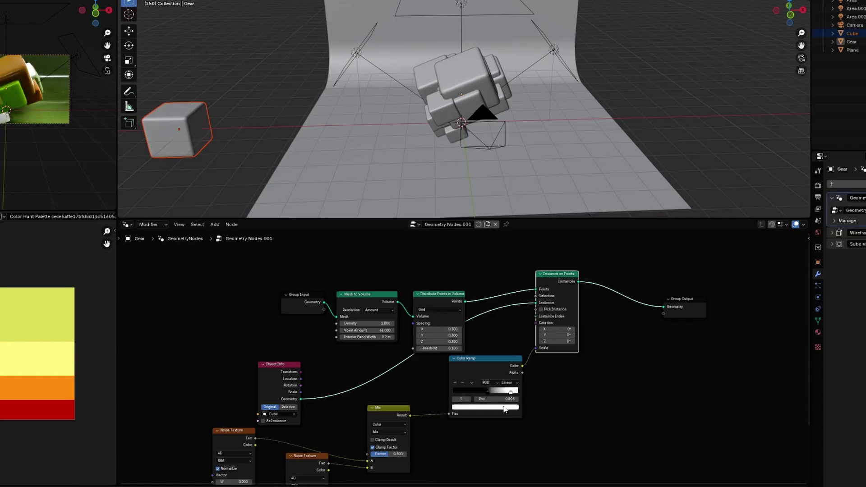
{"action": "left_click", "coordinate": [504, 407]}
{"action": "left_click_drag", "start_coordinate": [513, 314], "coordinate": [513, 326]}
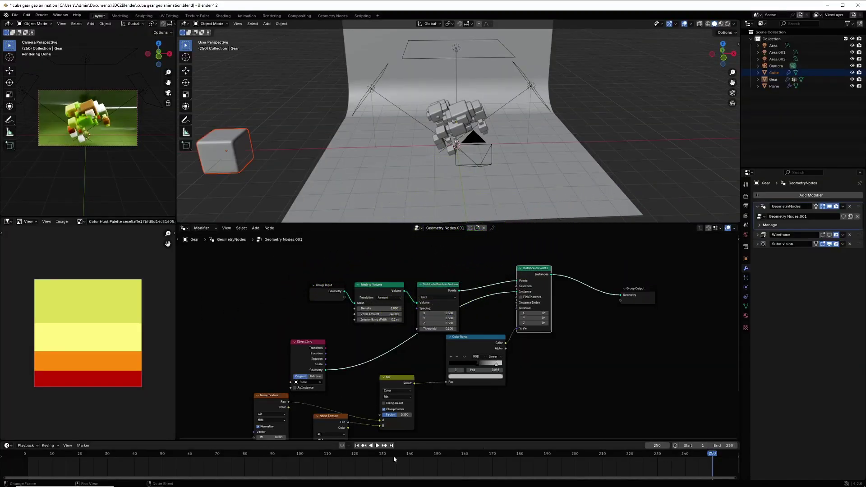
- Keyframe Mix Factor at 0 on frame 1 and 1.000 on frame 250
{"action": "left_click", "coordinate": [356, 445]}
{"action": "key", "text": "BackSpace"}
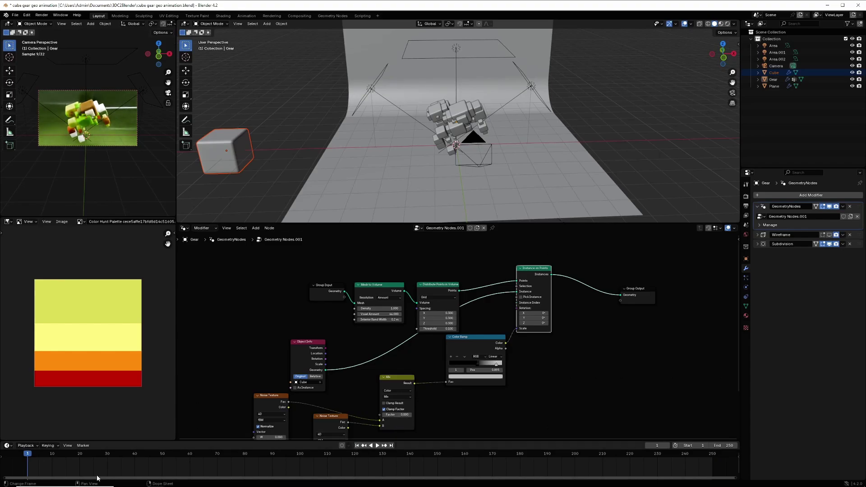
{"action": "right_click", "coordinate": [394, 415]}
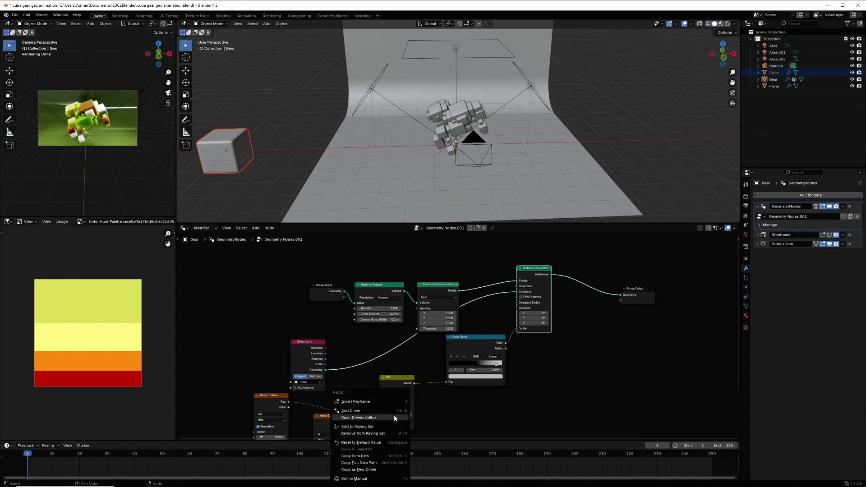
{"action": "left_click", "coordinate": [359, 401]}
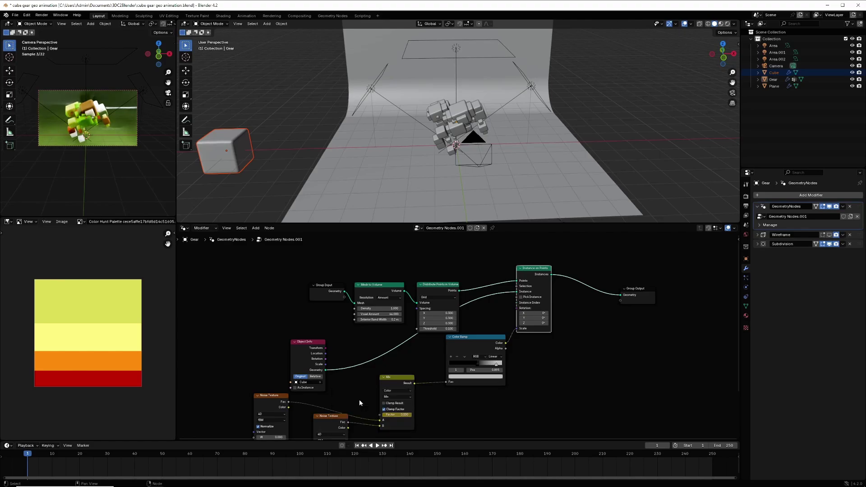
{"action": "left_click", "coordinate": [392, 446]}
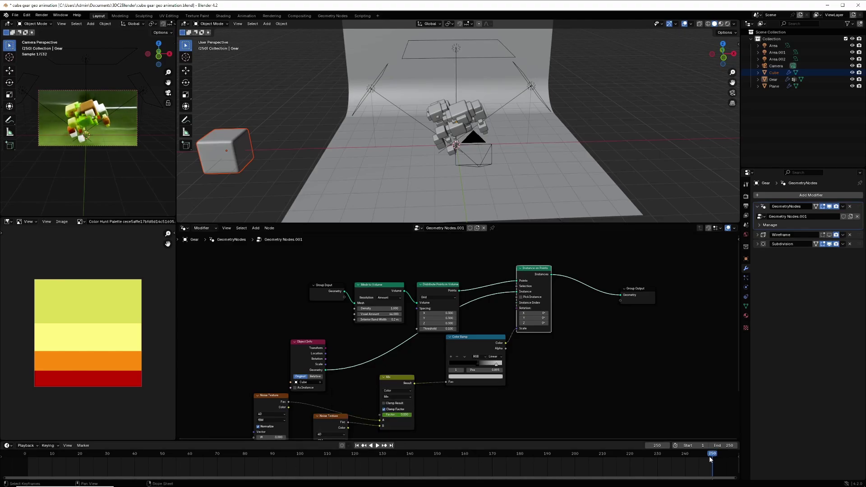
{"action": "left_click", "coordinate": [397, 414]}
{"action": "type", "text": "0.817"}
{"action": "key", "text": "Return"}
{"action": "left_click_drag", "start_coordinate": [397, 414], "coordinate": [408, 414]}
{"action": "right_click", "coordinate": [402, 413]}
{"action": "left_click", "coordinate": [372, 399]}
- Keyframe the first Noise Texture W at frame 1 and at 5.000 on frame 250
{"action": "scroll", "coordinate": [318, 396], "scroll_direction": "down", "scroll_amount": 3, "text": "shift"}
{"action": "left_click", "coordinate": [357, 445]}
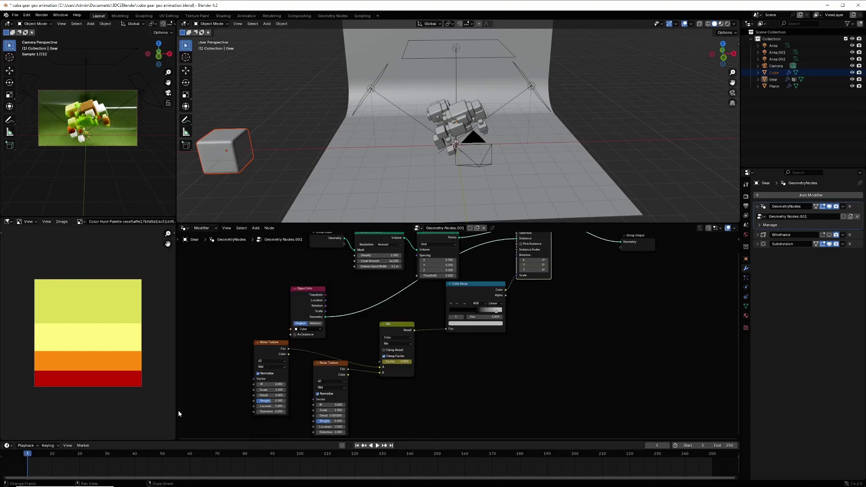
{"action": "right_click", "coordinate": [271, 383]}
{"action": "left_click", "coordinate": [251, 384]}
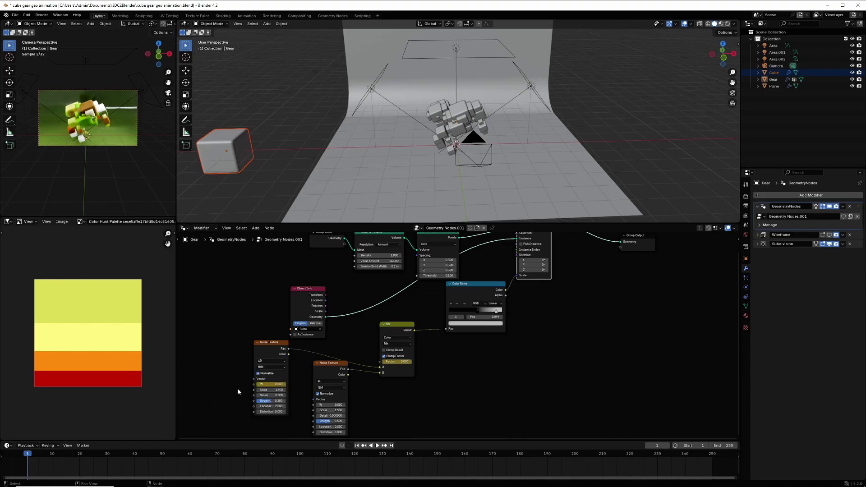
{"action": "left_click", "coordinate": [391, 446]}
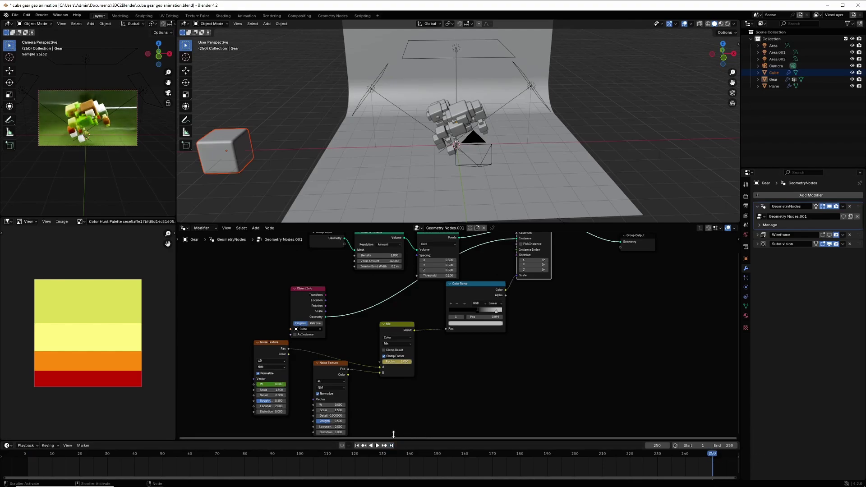
{"action": "left_click", "coordinate": [278, 384]}
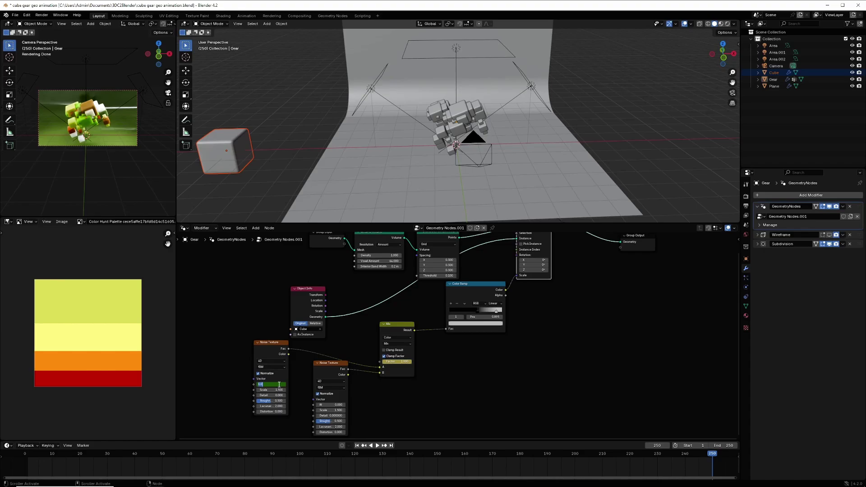
{"action": "key", "text": "Return"}
{"action": "right_click", "coordinate": [270, 384]}
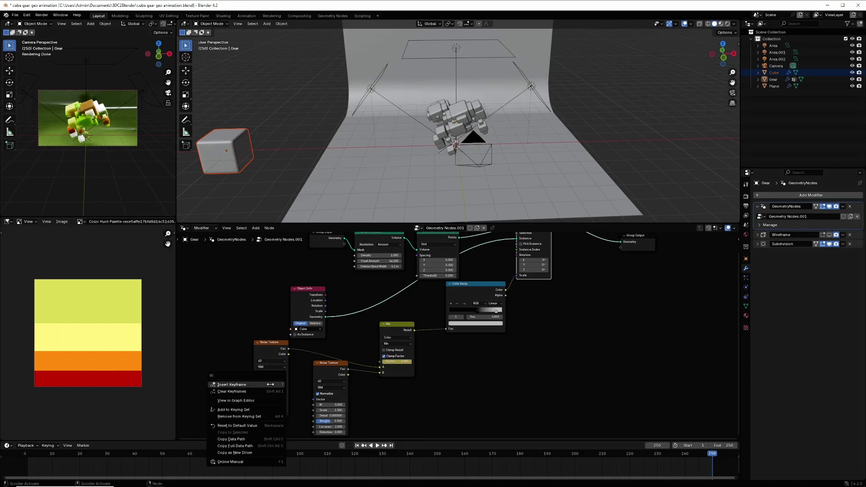
{"action": "left_click", "coordinate": [259, 385]}
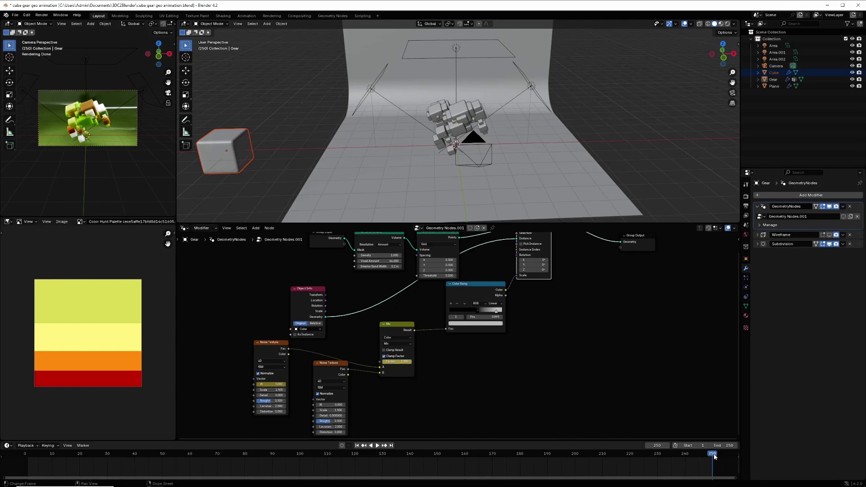
- Keyframe the second Noise Texture W at frame 250 and a new value at frame 1
{"action": "right_click", "coordinate": [335, 404]}
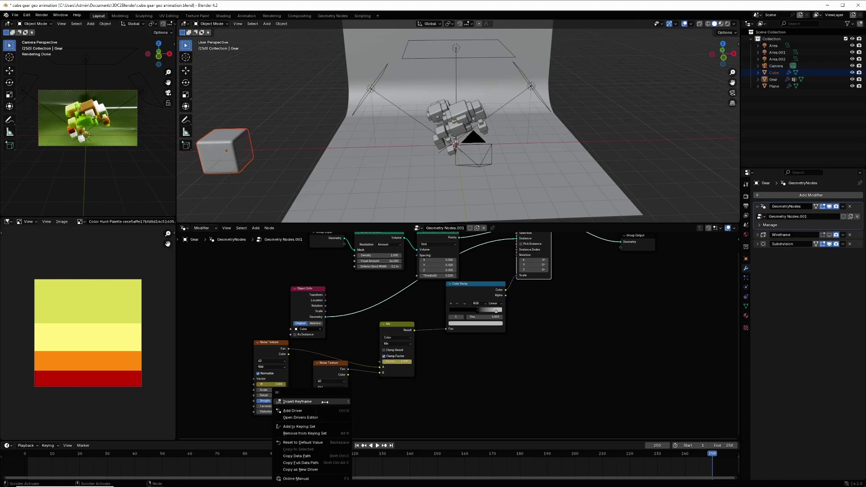
{"action": "left_click", "coordinate": [325, 401]}
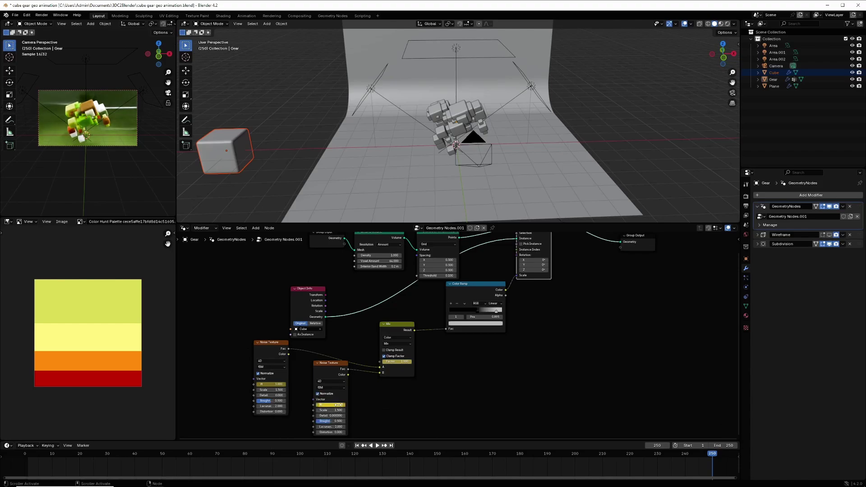
{"action": "left_click", "coordinate": [357, 445]}
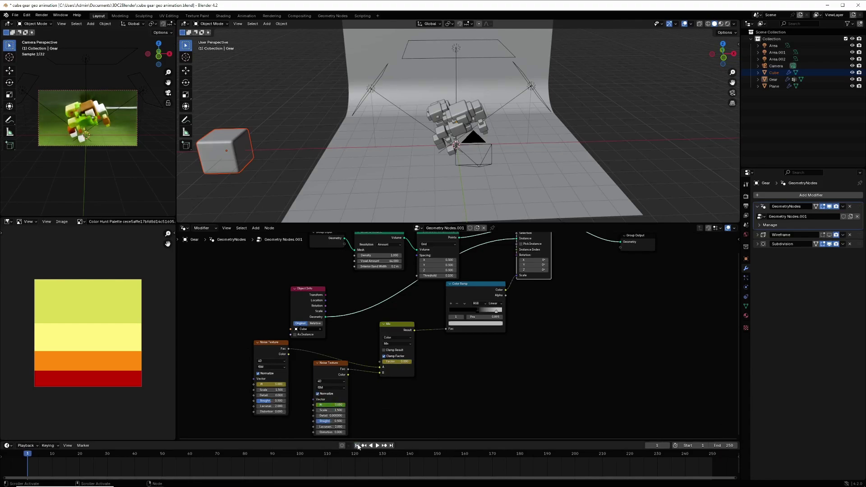
{"action": "left_click", "coordinate": [336, 405]}
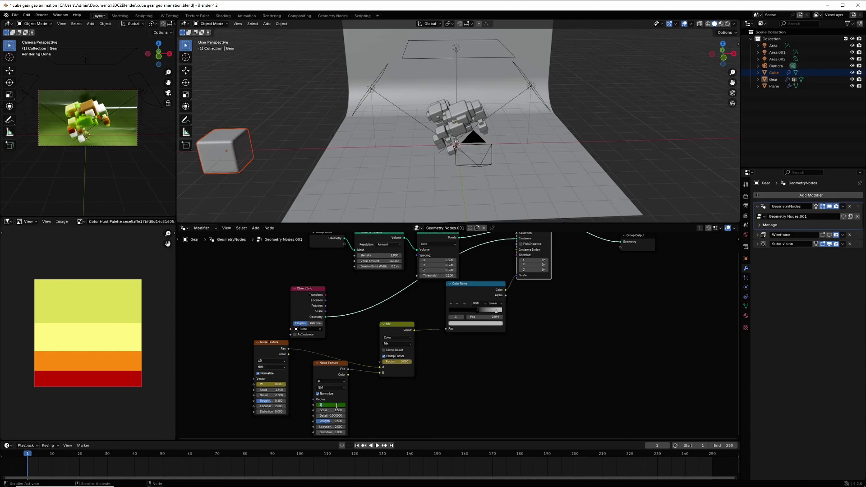
{"action": "key", "text": "Return"}
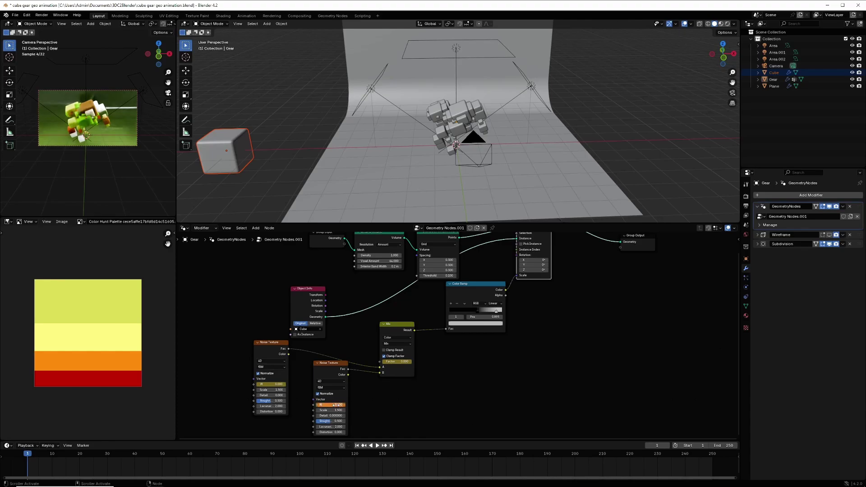
{"action": "right_click", "coordinate": [313, 403]}
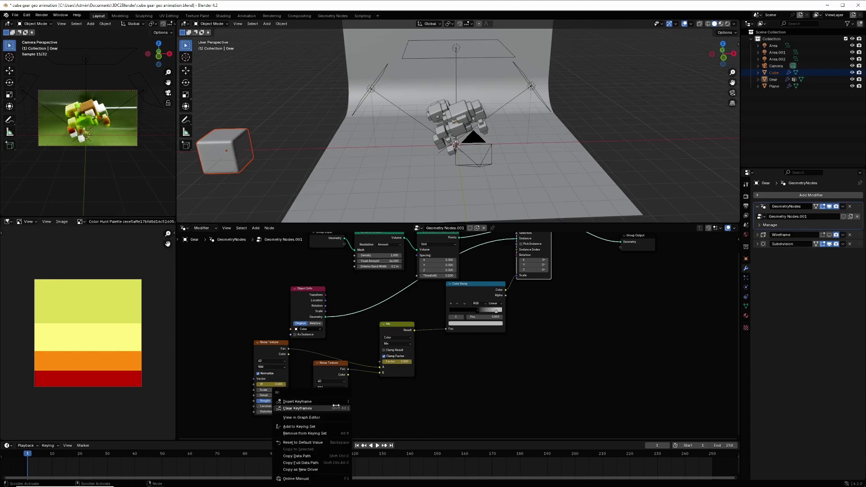
{"action": "left_click", "coordinate": [314, 402]}
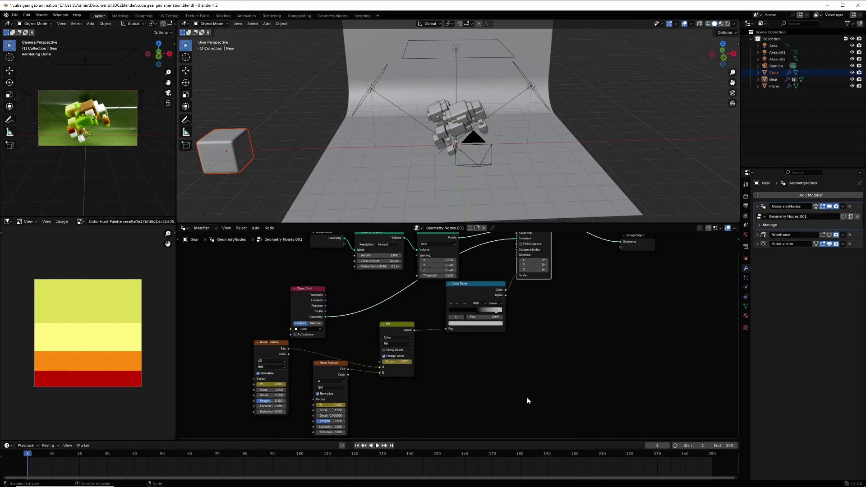
- Play the animation preview and spread Group Input and Group Output further apart
{"action": "key", "text": "space"}
{"action": "left_click_drag", "start_coordinate": [738, 285], "coordinate": [741, 210]}
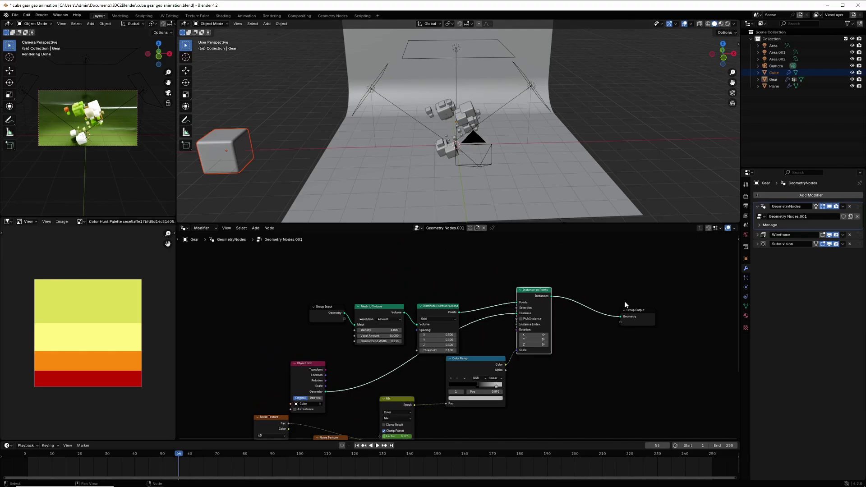
{"action": "left_click_drag", "start_coordinate": [629, 316], "coordinate": [668, 304]}
{"action": "left_click_drag", "start_coordinate": [321, 310], "coordinate": [249, 263]}
{"action": "left_click_drag", "start_coordinate": [676, 298], "coordinate": [682, 275]}
{"action": "left_click", "coordinate": [260, 267]}
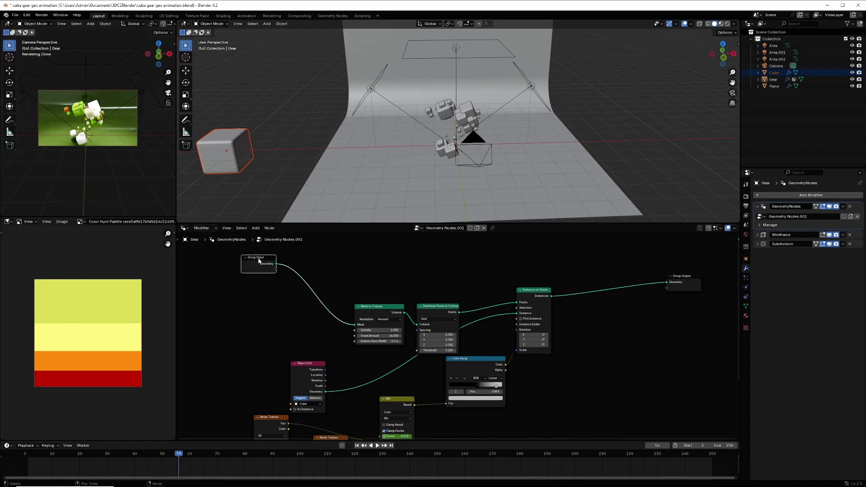
- Insert a Join Geometry node on the link before Group Output
{"action": "left_click", "coordinate": [255, 229]}
{"action": "mouse_move", "coordinate": [266, 260]}
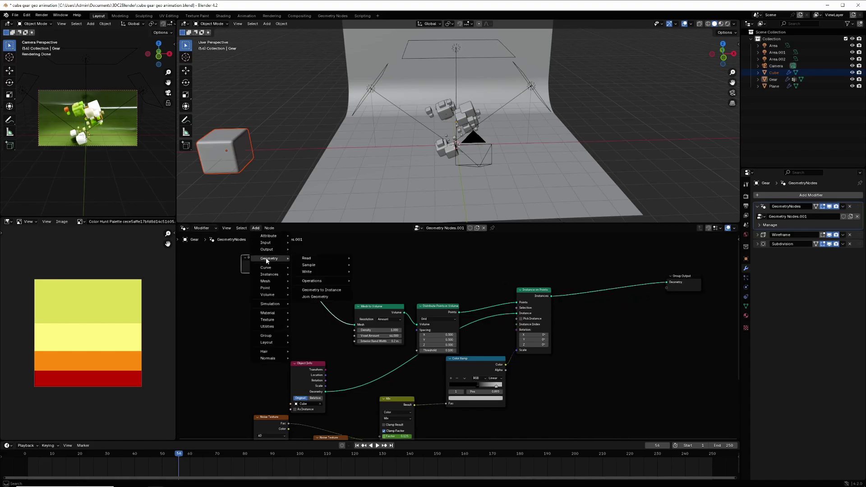
{"action": "left_click", "coordinate": [324, 298]}
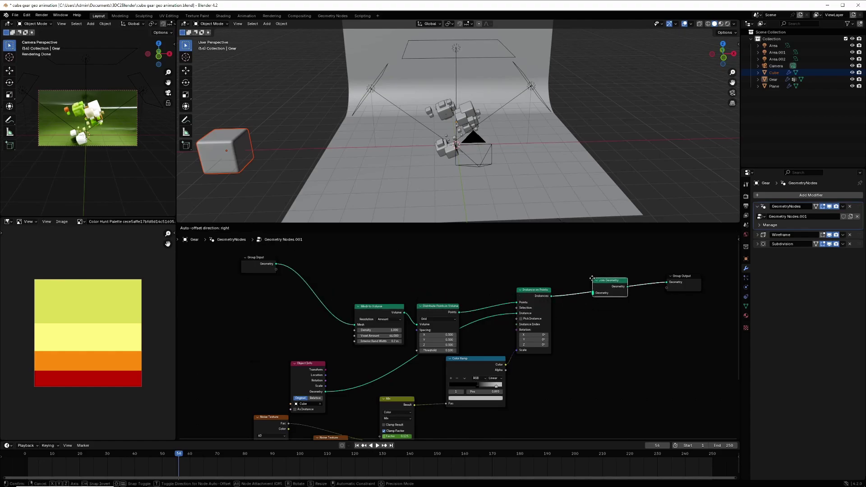
{"action": "left_click", "coordinate": [603, 279]}
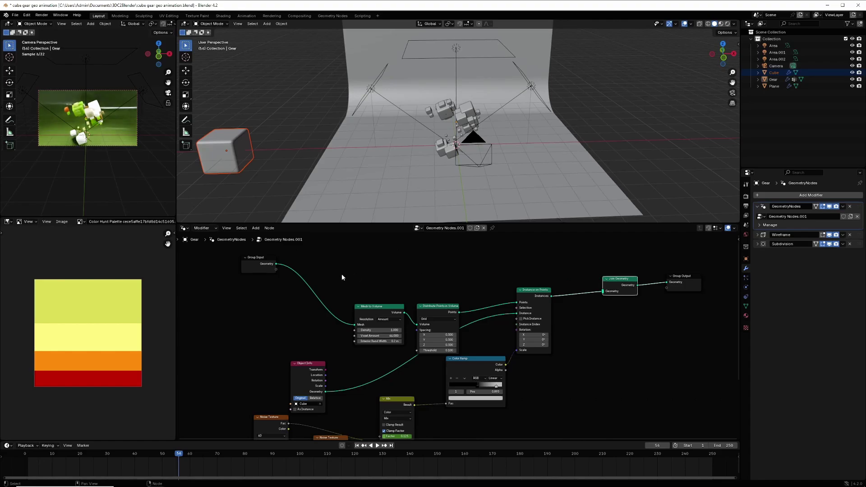
- Link Group Input geometry into Join Geometry and insert a Set Material node on that link
{"action": "left_click_drag", "start_coordinate": [276, 264], "coordinate": [603, 291]}
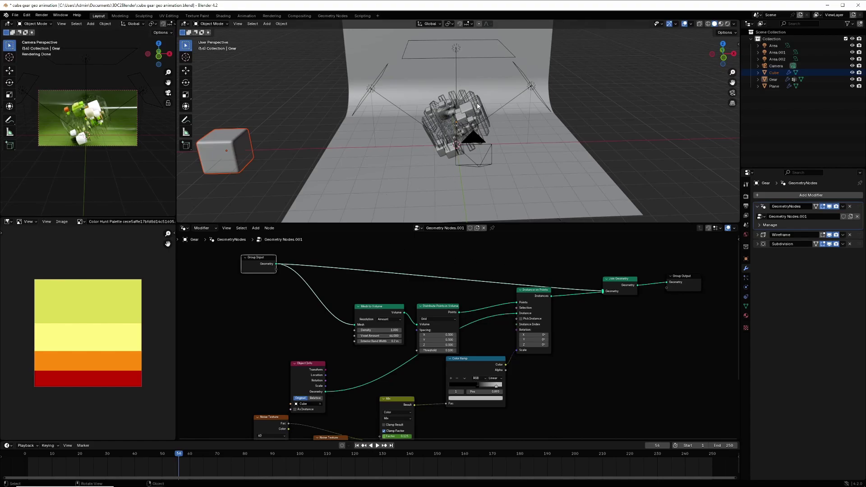
{"action": "left_click", "coordinate": [255, 229]}
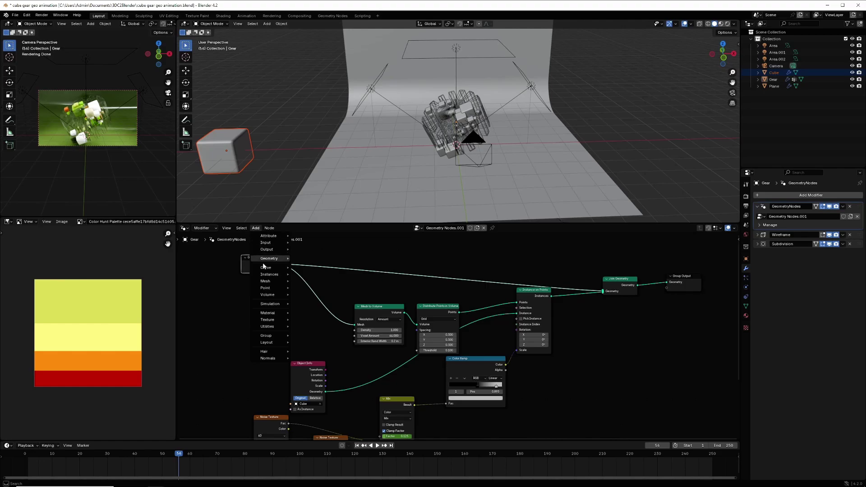
{"action": "mouse_move", "coordinate": [265, 315]}
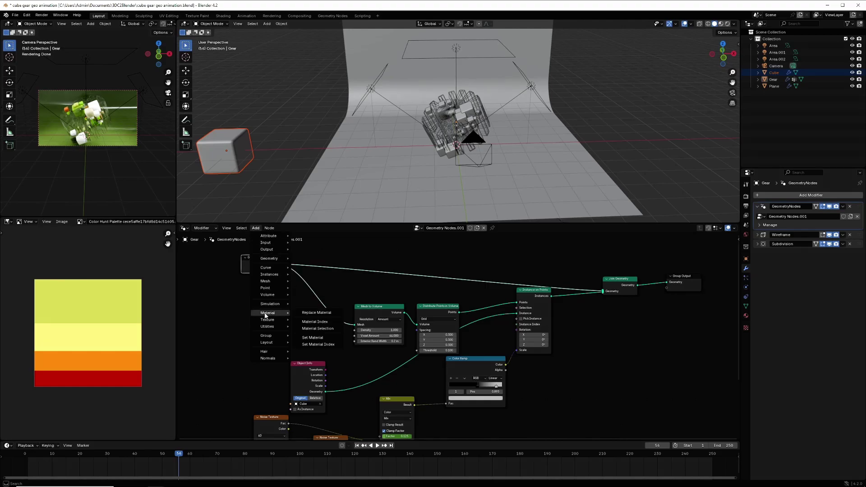
{"action": "left_click", "coordinate": [317, 337]}
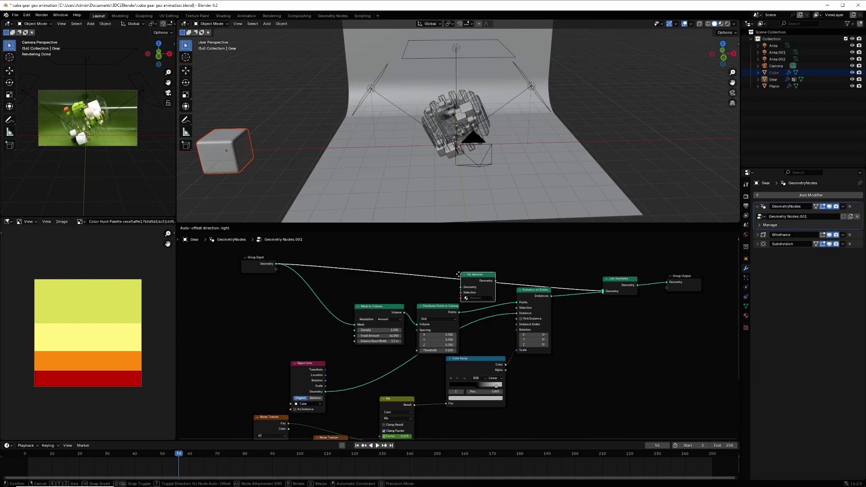
{"action": "left_click", "coordinate": [472, 281]}
{"action": "left_click_drag", "start_coordinate": [472, 281], "coordinate": [481, 267]}
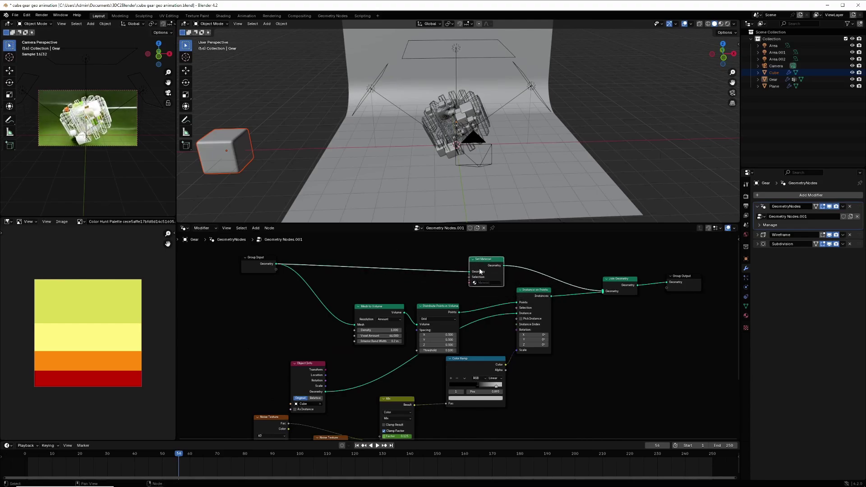
- Assign Material.001 to the Set Material node
{"action": "left_click", "coordinate": [745, 316]}
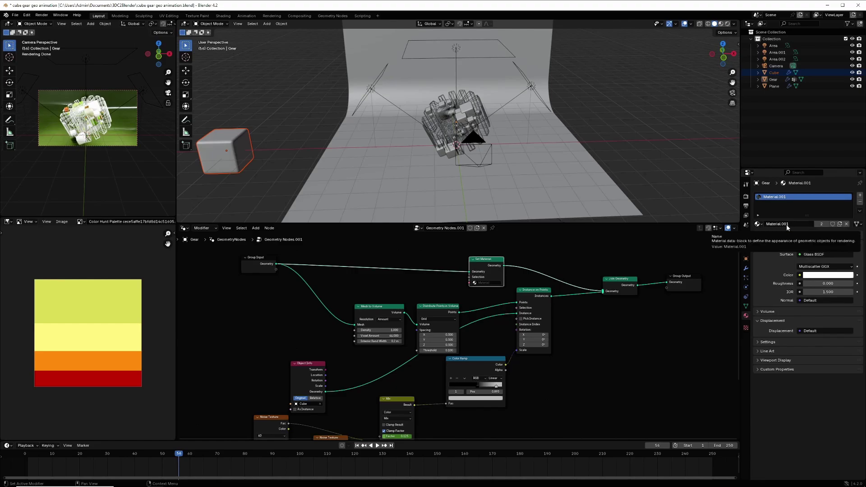
{"action": "left_click", "coordinate": [481, 283]}
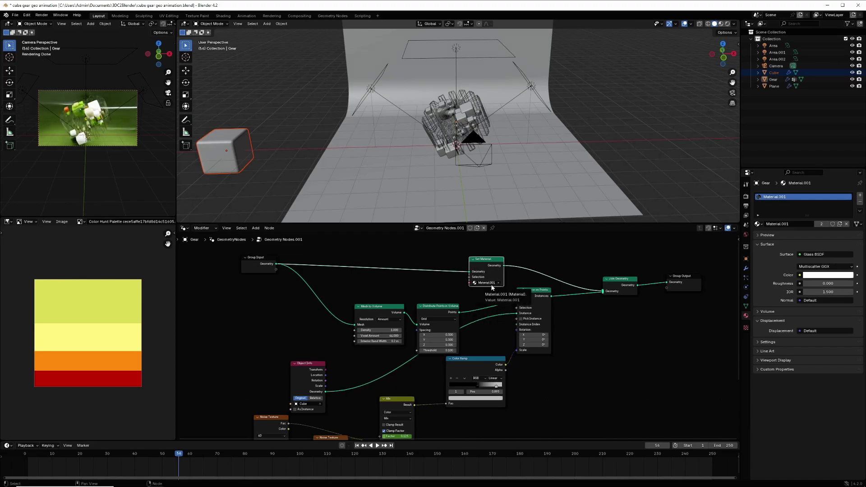
{"action": "left_click", "coordinate": [488, 291]}
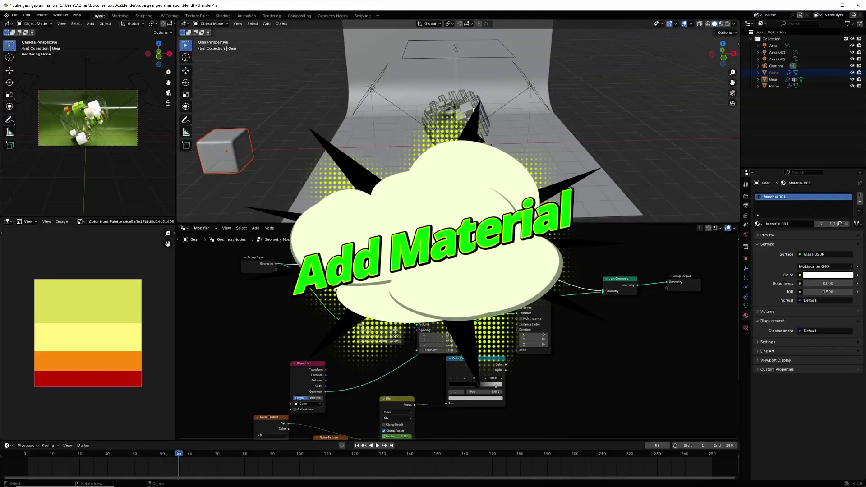
- Switch the node area to the Shader Editor and line up the Glass BSDF and Material Output nodes
{"action": "left_click", "coordinate": [184, 228]}
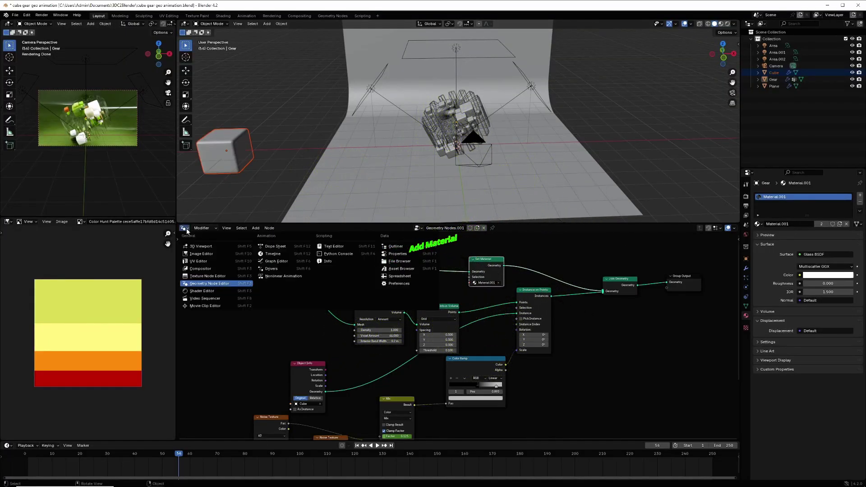
{"action": "left_click", "coordinate": [201, 291]}
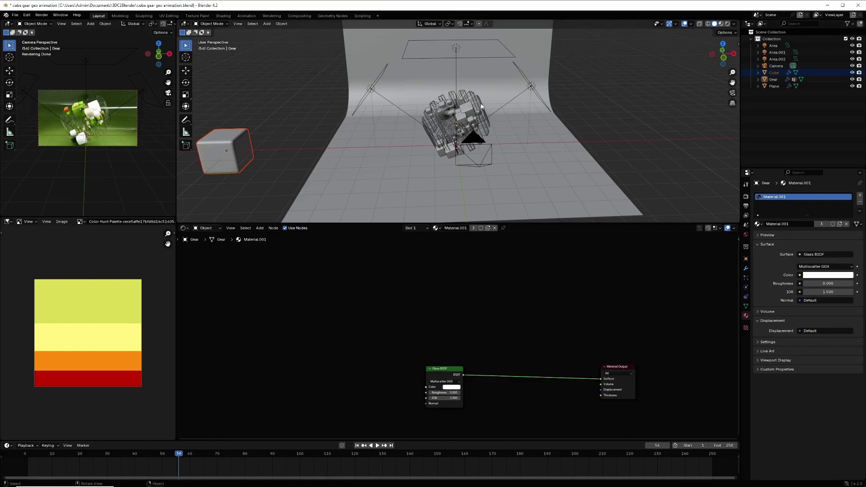
{"action": "left_click_drag", "start_coordinate": [451, 372], "coordinate": [451, 332]}
{"action": "left_click_drag", "start_coordinate": [625, 375], "coordinate": [643, 330]}
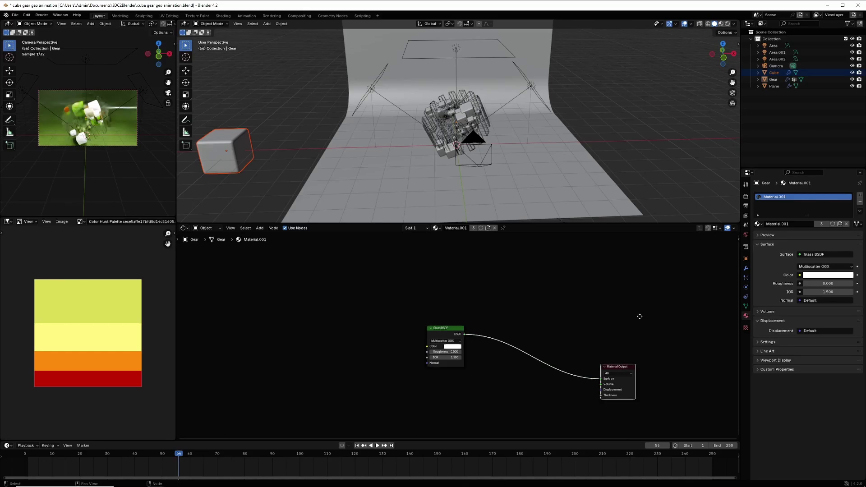
- Select the Cube to view its Material.003 shader nodes, and browse the Add menu for Object Info
{"action": "left_click", "coordinate": [774, 79]}
{"action": "left_click", "coordinate": [774, 72]}
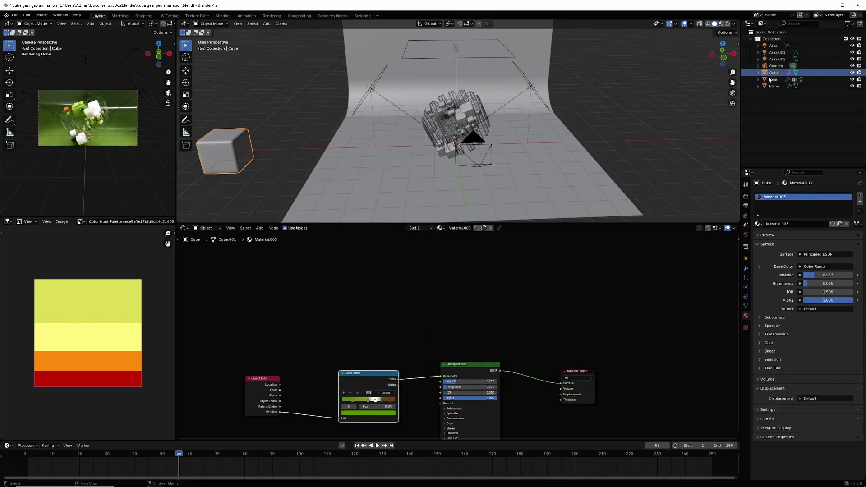
{"action": "middle_click_drag", "start_coordinate": [400, 353], "coordinate": [483, 284]}
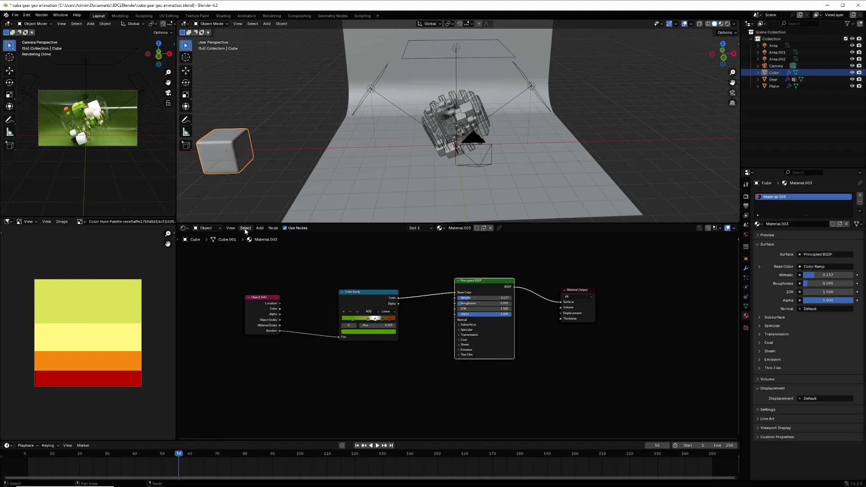
{"action": "left_click", "coordinate": [260, 228]}
{"action": "mouse_move", "coordinate": [267, 254]}
{"action": "left_click", "coordinate": [260, 229]}
{"action": "mouse_move", "coordinate": [271, 236]}
- Select the Gear and show its Geometry Nodes tree in a maximized node editor
{"action": "left_click", "coordinate": [184, 228]}
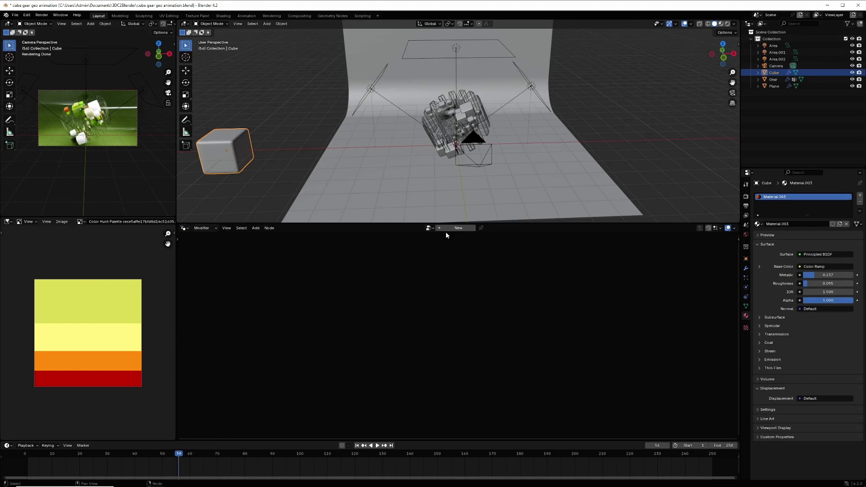
{"action": "left_click", "coordinate": [480, 103]}
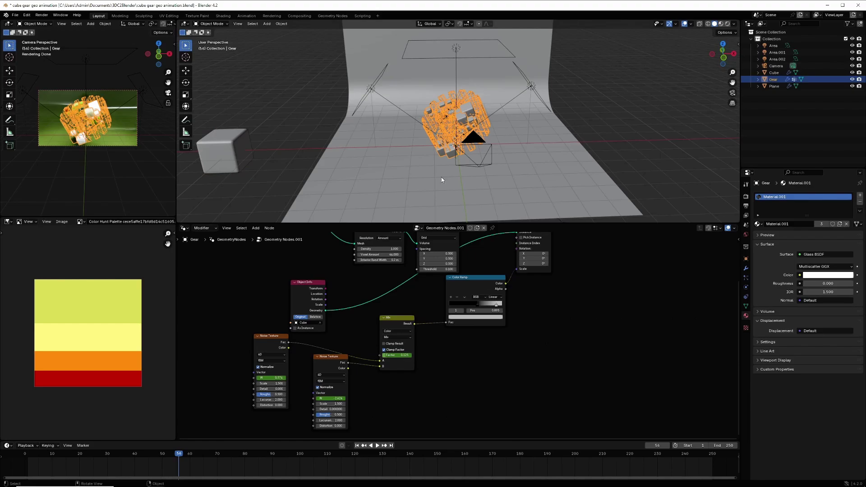
{"action": "left_click", "coordinate": [421, 229]}
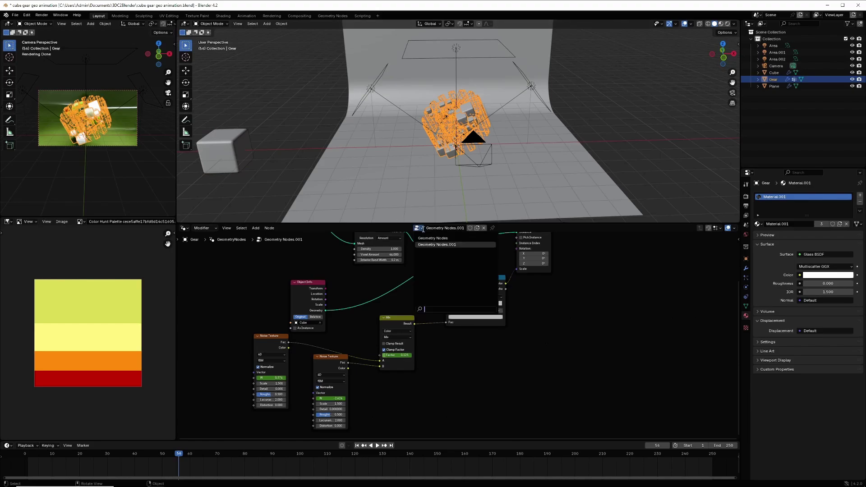
{"action": "left_click", "coordinate": [434, 252]}
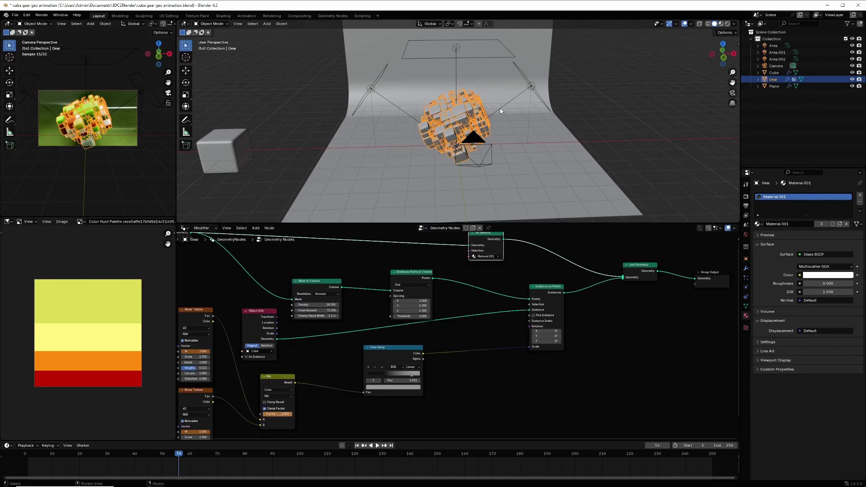
{"action": "left_click_drag", "start_coordinate": [176, 315], "coordinate": [120, 316]}
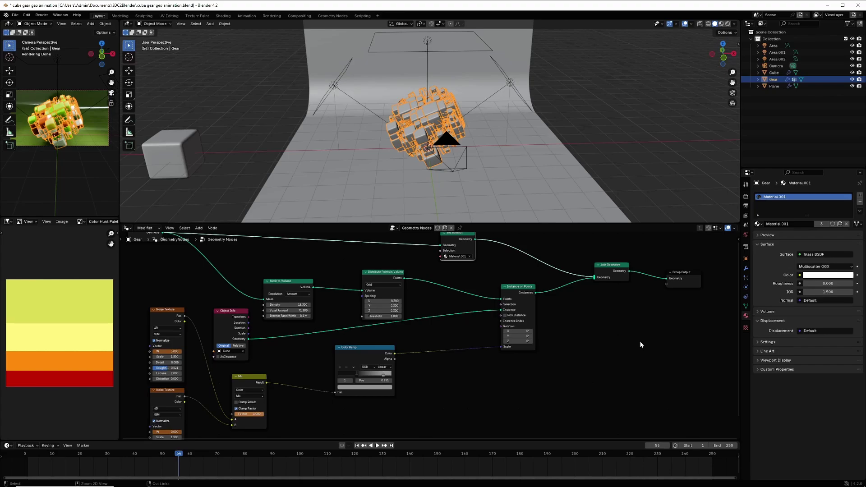
{"action": "key", "text": "ctrl+space"}
{"action": "scroll", "coordinate": [513, 284], "scroll_direction": "down", "scroll_amount": 4}
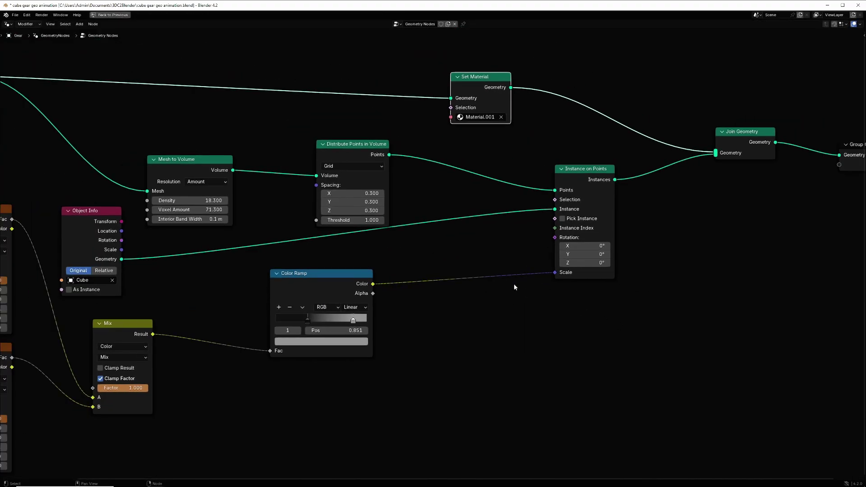
{"action": "scroll", "coordinate": [675, 253], "scroll_direction": "up", "scroll_amount": 1}
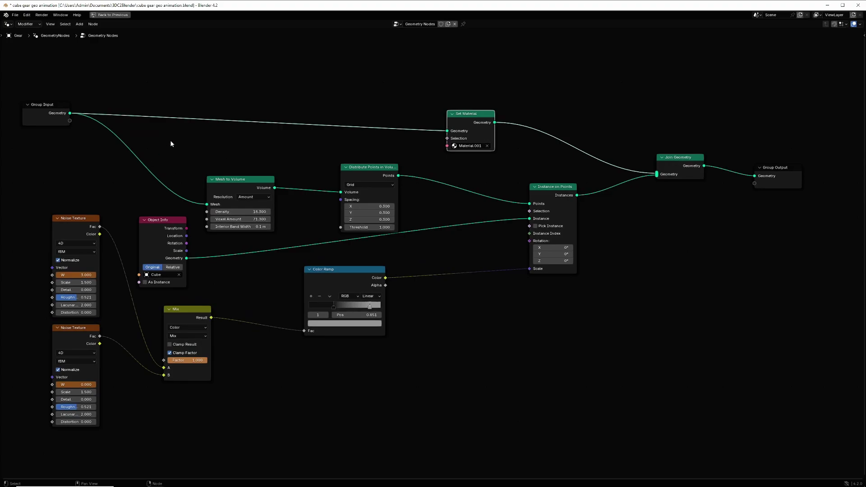
- Adjust the Color Ramp stop colours, including the dark stop
{"action": "left_click", "coordinate": [329, 323]}
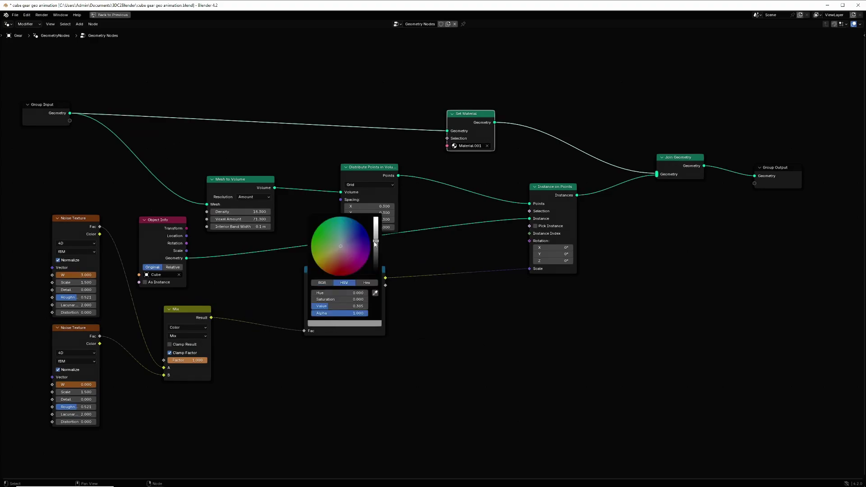
{"action": "left_click", "coordinate": [334, 306]}
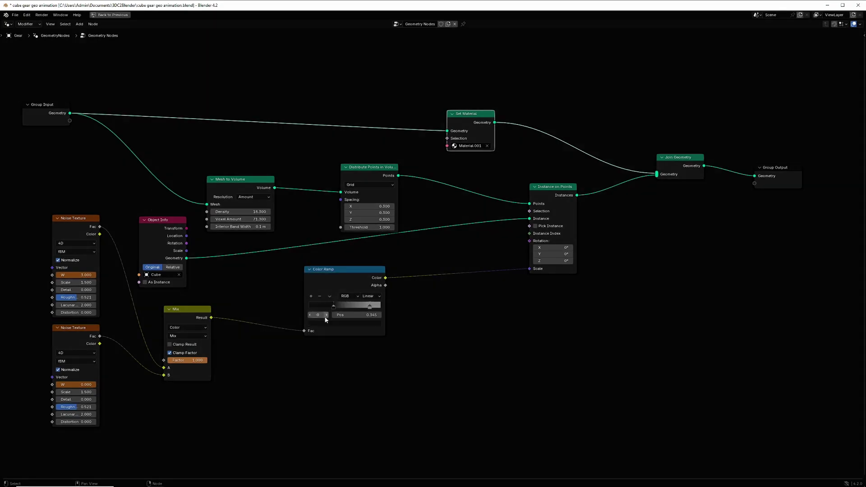
{"action": "left_click", "coordinate": [326, 322]}
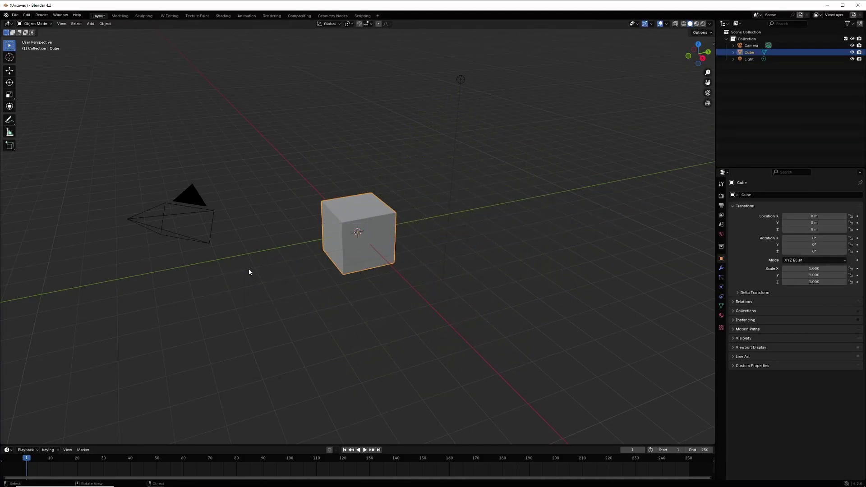
- Add a plane and scale it up into a large floor
{"action": "left_click", "coordinate": [90, 24]}
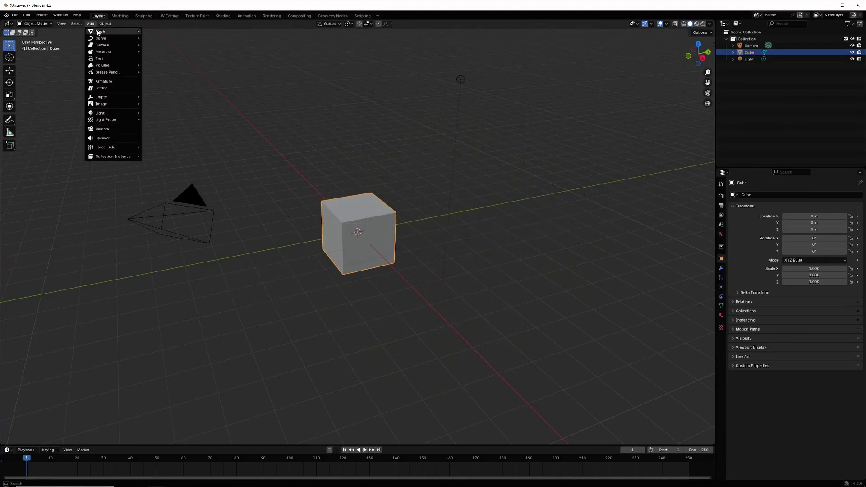
{"action": "mouse_move", "coordinate": [98, 32]}
{"action": "left_click", "coordinate": [156, 31]}
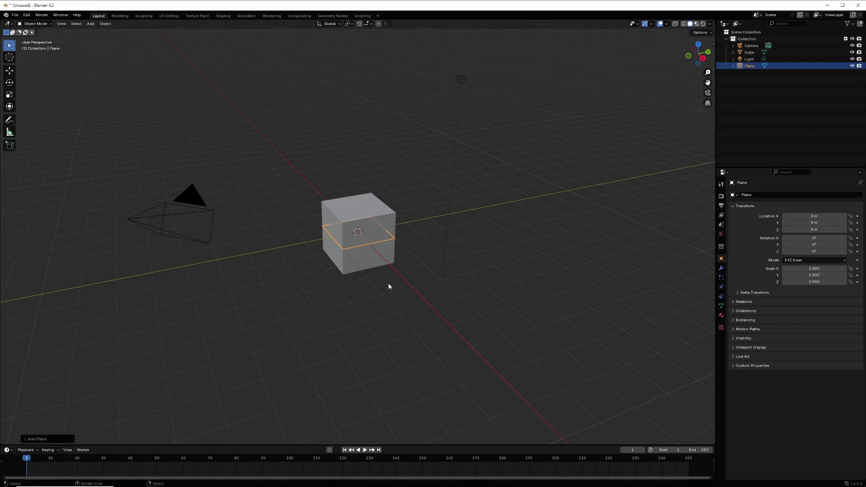
{"action": "key", "text": "s"}
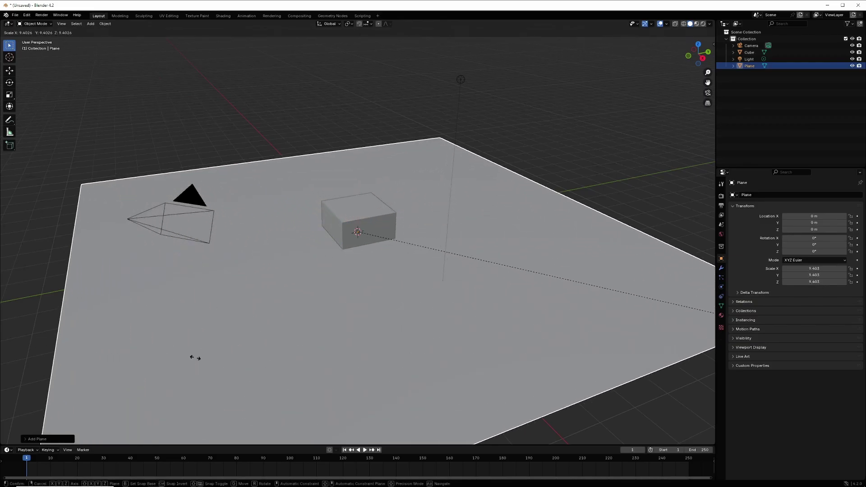
{"action": "left_click", "coordinate": [160, 363]}
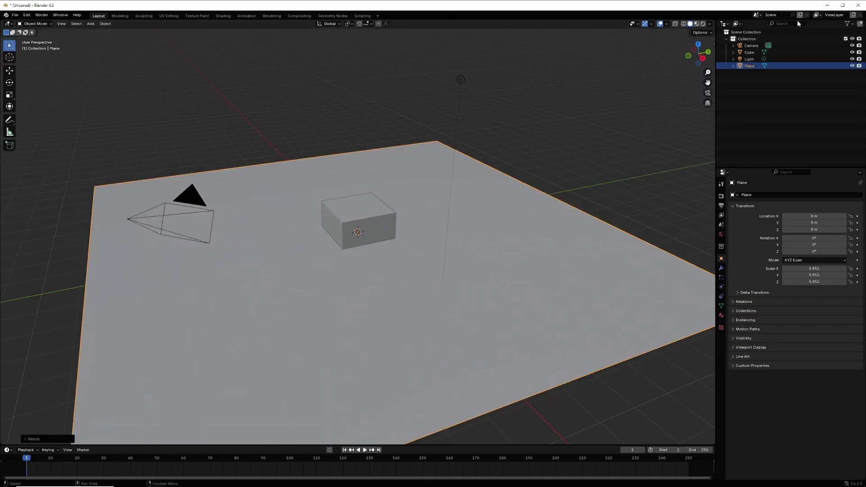
{"action": "middle_click_drag", "start_coordinate": [631, 45], "coordinate": [90, 32]}
- Extrude the plane's back edge straight up along Z into a wall, then return to Object Mode
{"action": "left_click", "coordinate": [35, 23]}
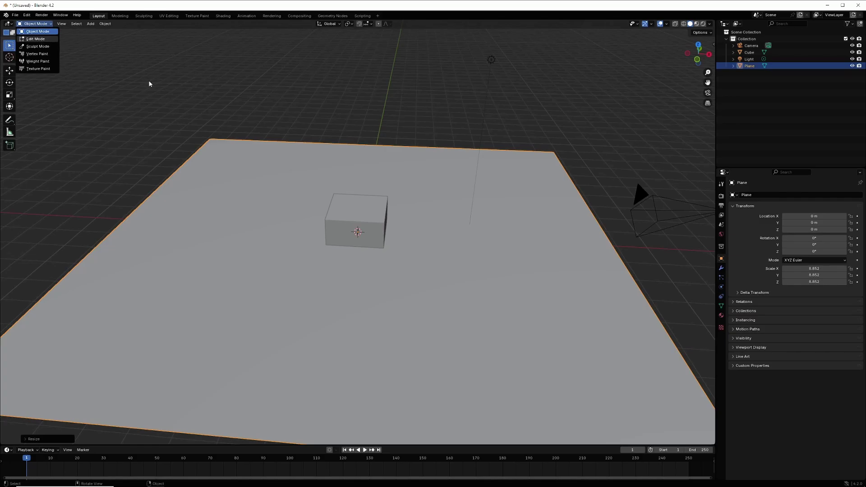
{"action": "key", "text": "Tab"}
{"action": "left_click", "coordinate": [60, 24]}
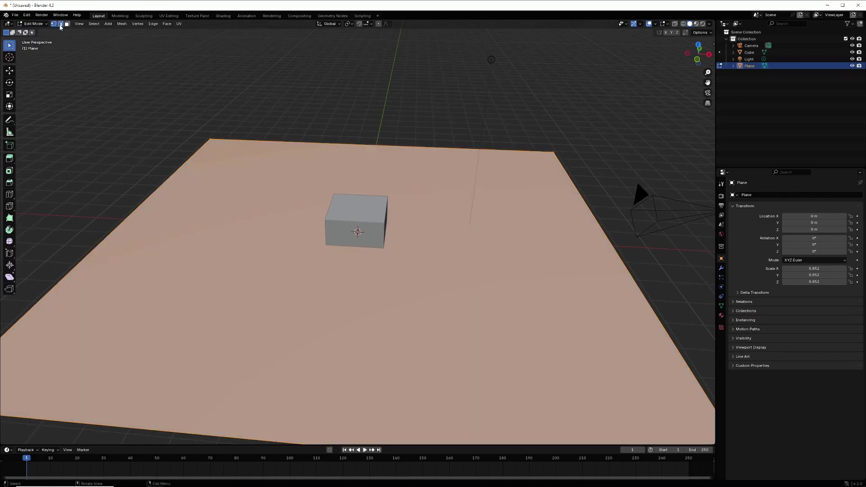
{"action": "left_click", "coordinate": [307, 142]}
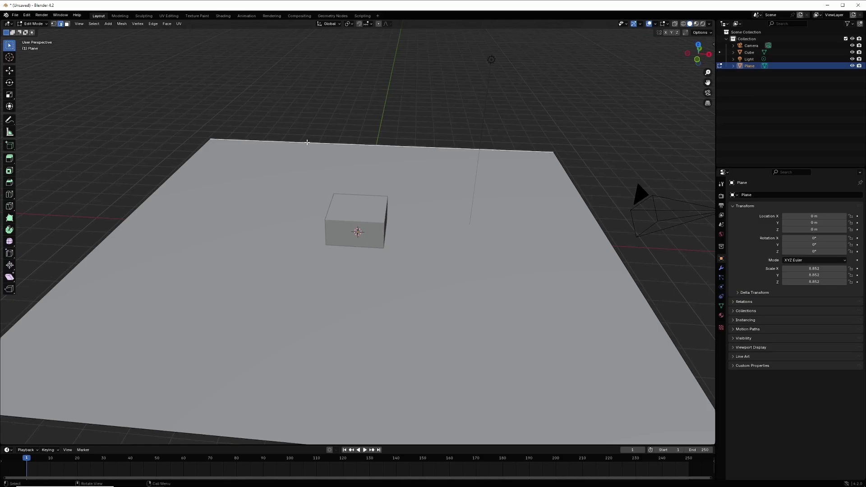
{"action": "key", "text": "e"}
{"action": "key", "text": "z"}
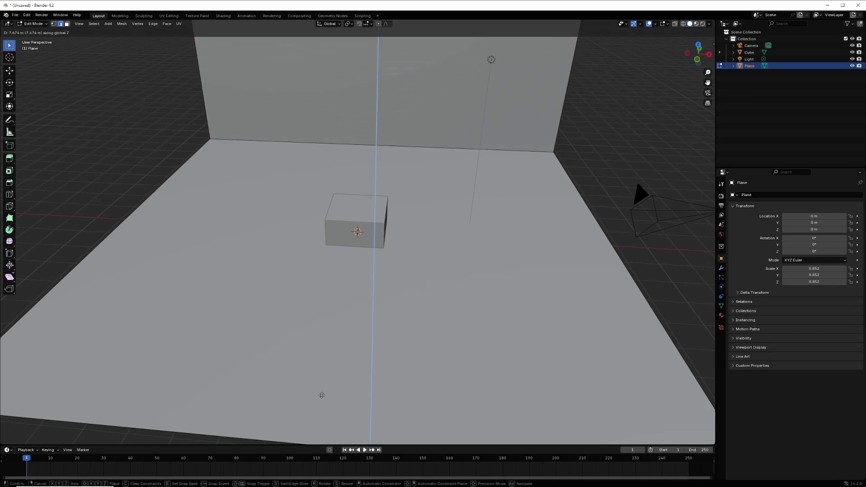
{"action": "left_click", "coordinate": [318, 363]}
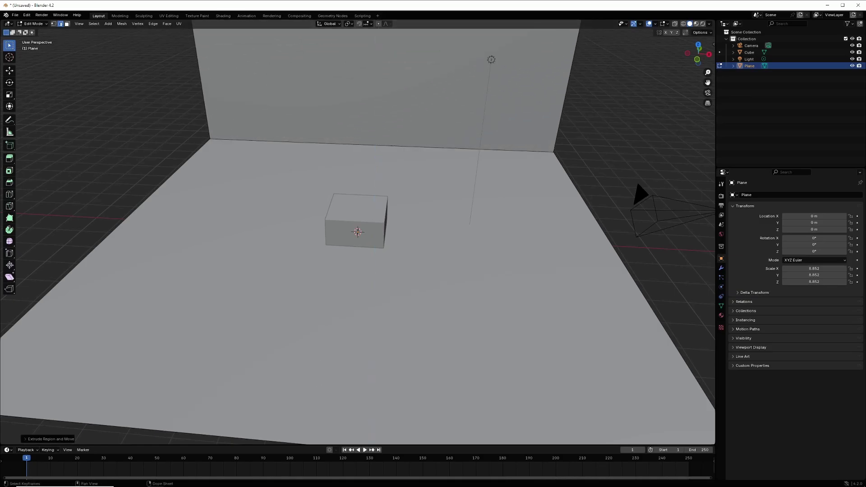
{"action": "scroll", "coordinate": [516, 218], "scroll_direction": "down", "scroll_amount": 4}
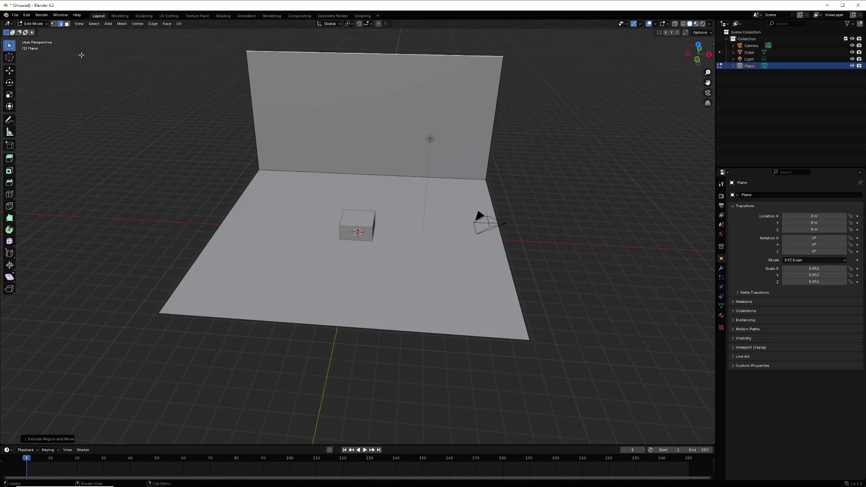
{"action": "left_click", "coordinate": [33, 24]}
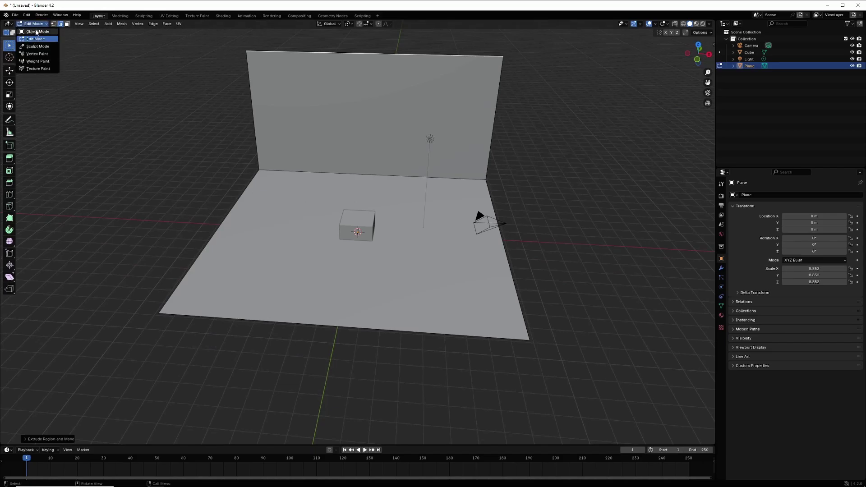
{"action": "left_click", "coordinate": [36, 32]}
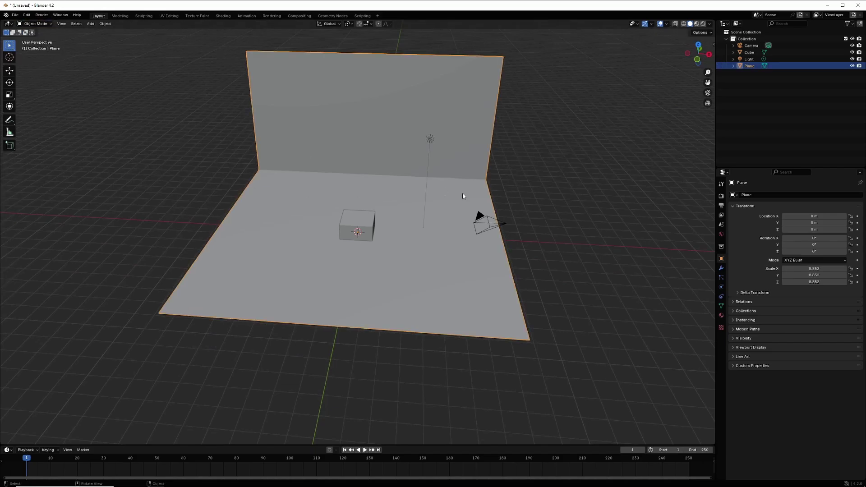
- Bevel the floor-wall corner with a 0.55 m, 27-segment Bevel modifier and shade the backdrop smooth
{"action": "left_click", "coordinate": [721, 270]}
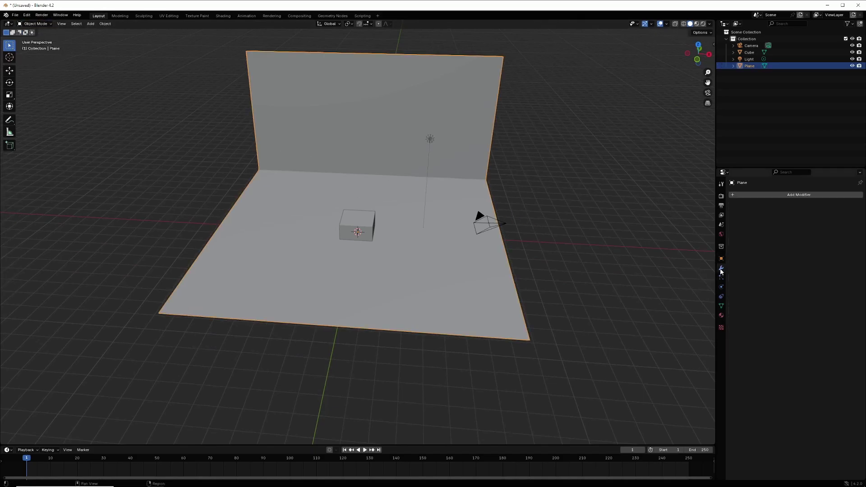
{"action": "left_click", "coordinate": [794, 195]}
{"action": "mouse_move", "coordinate": [769, 221]}
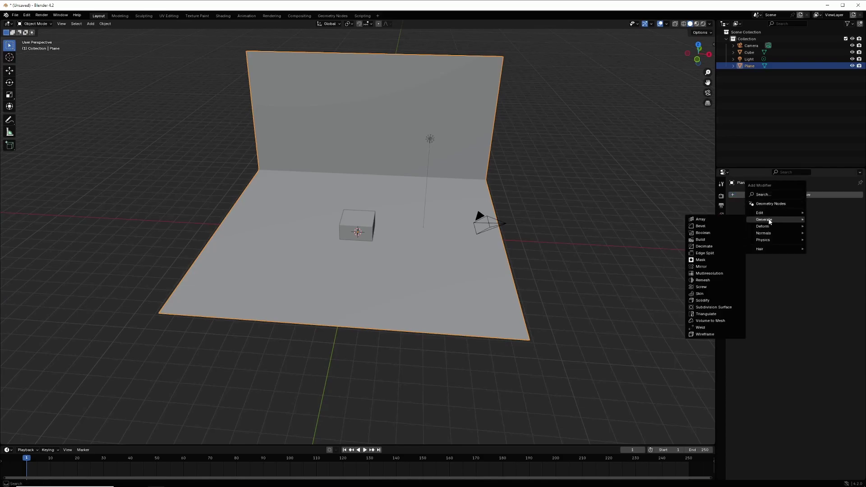
{"action": "left_click", "coordinate": [702, 226]}
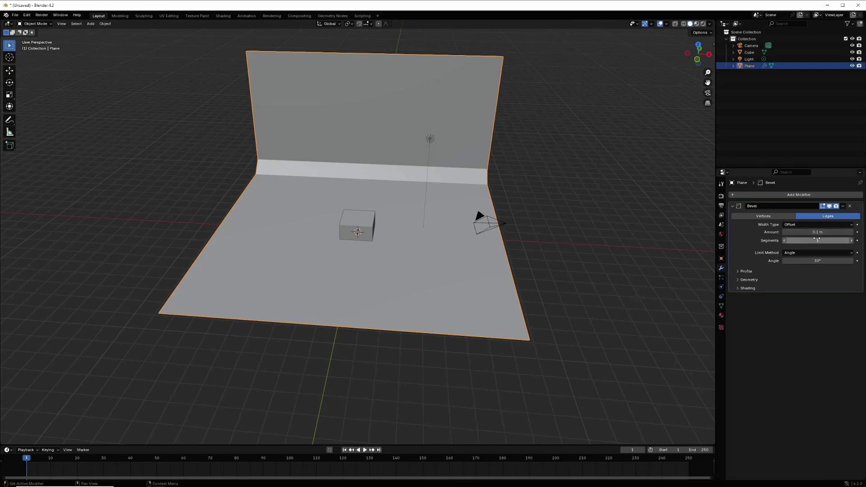
{"action": "left_click_drag", "start_coordinate": [814, 232], "coordinate": [834, 240]}
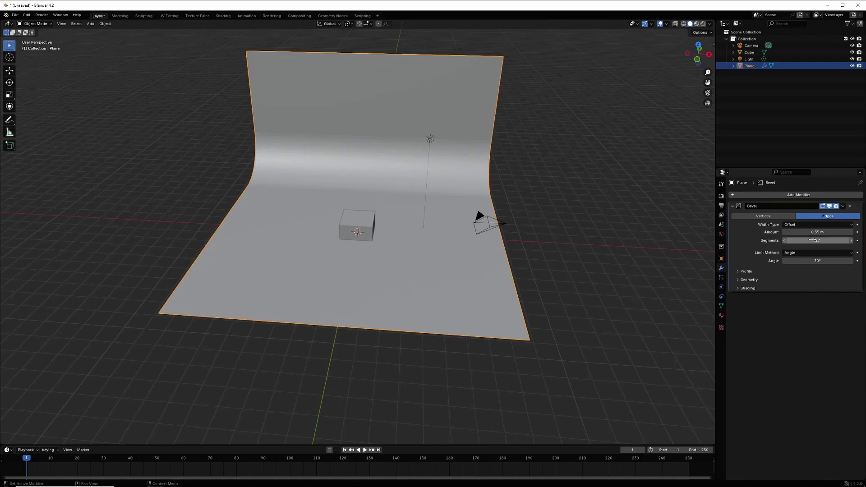
{"action": "right_click", "coordinate": [386, 114]}
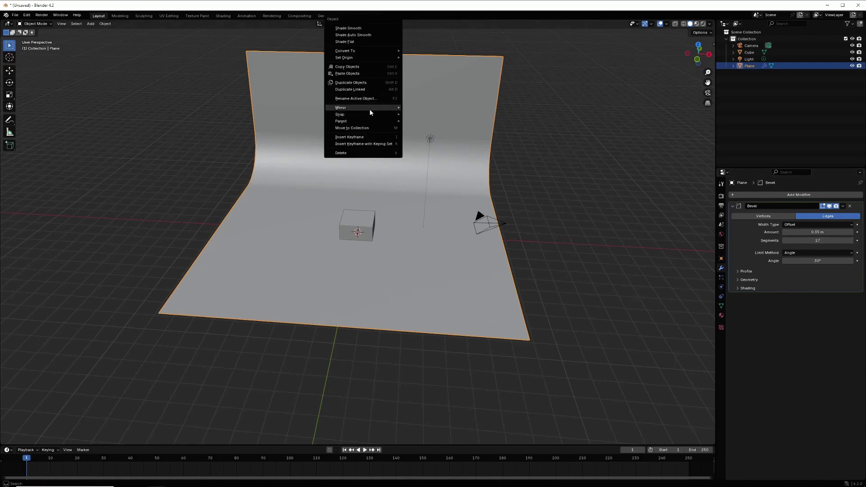
{"action": "left_click", "coordinate": [349, 28]}
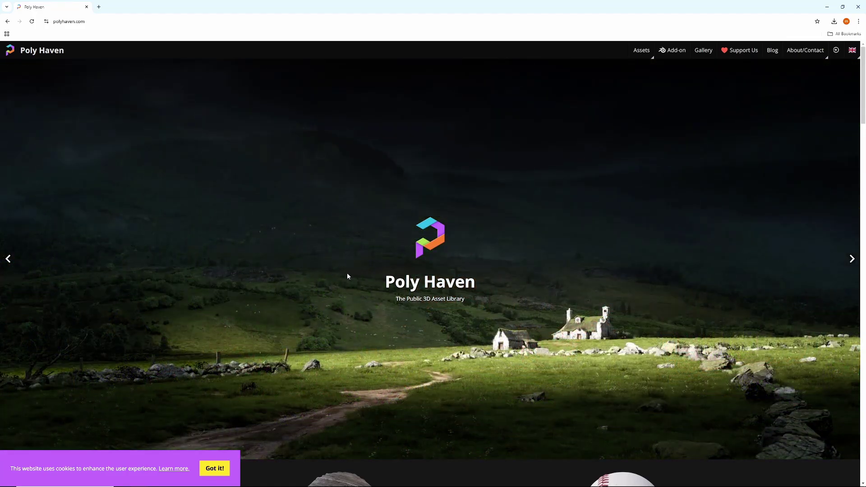
- Find the Kloofendal 48d Partly Cloudy (Pure Sky) HDRI on Poly Haven and download it
{"action": "scroll", "coordinate": [505, 244], "scroll_direction": "down", "scroll_amount": 5}
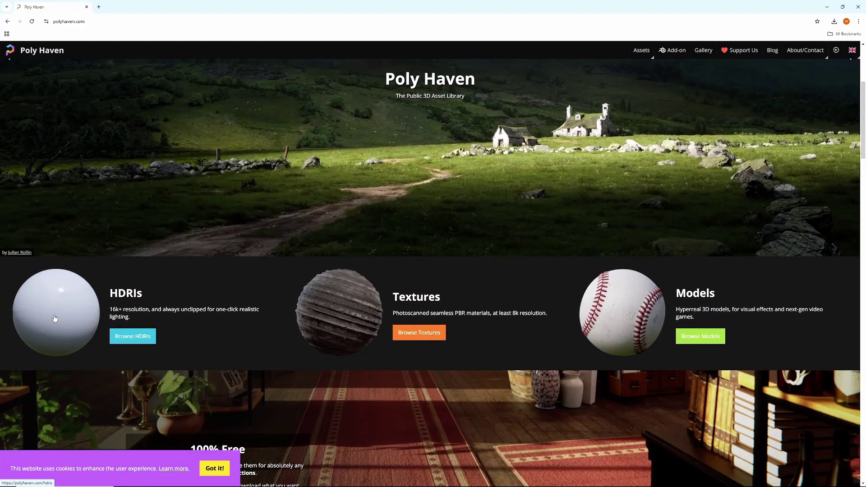
{"action": "left_click", "coordinate": [132, 337]}
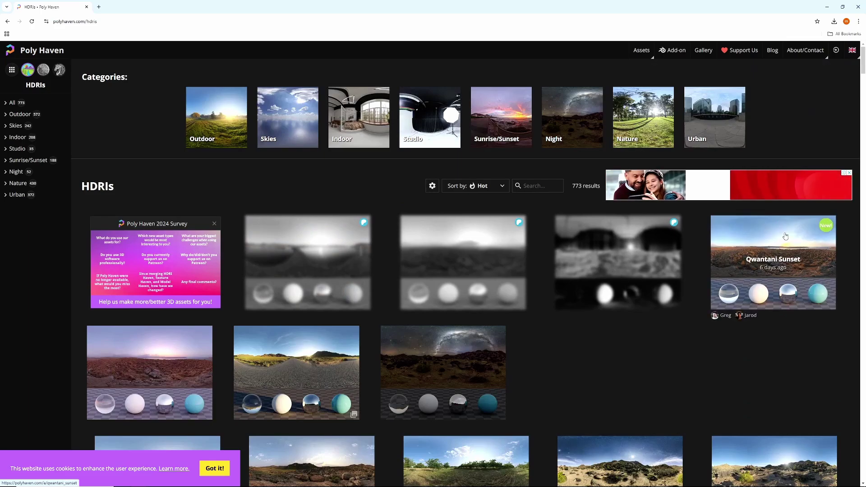
{"action": "scroll", "coordinate": [783, 235], "scroll_direction": "down", "scroll_amount": 12}
{"action": "scroll", "coordinate": [838, 239], "scroll_direction": "down", "scroll_amount": 10}
{"action": "scroll", "coordinate": [843, 235], "scroll_direction": "up", "scroll_amount": 1}
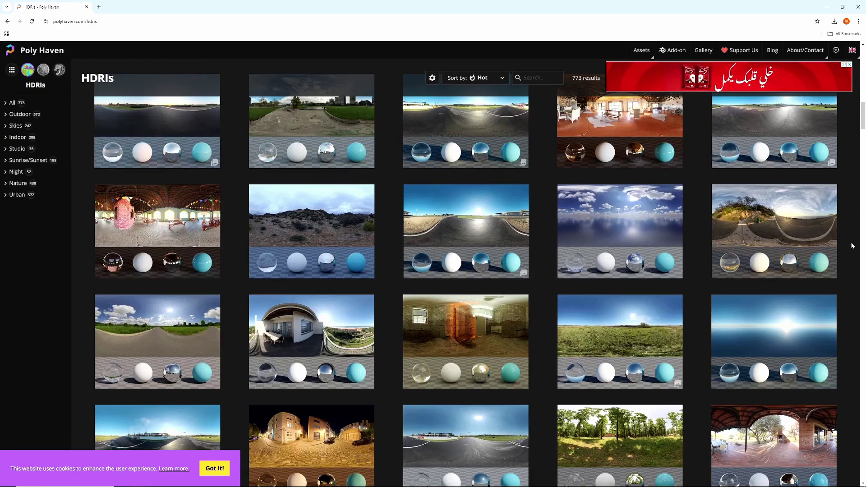
{"action": "left_click", "coordinate": [605, 213]}
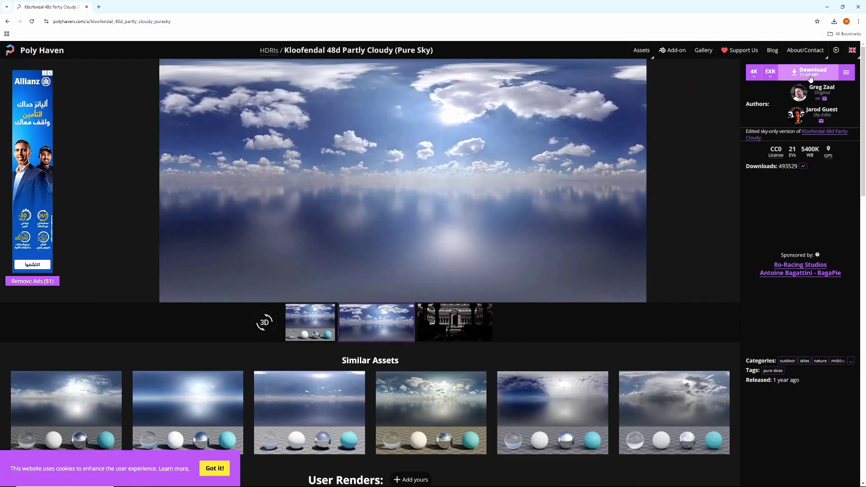
{"action": "left_click", "coordinate": [753, 73]}
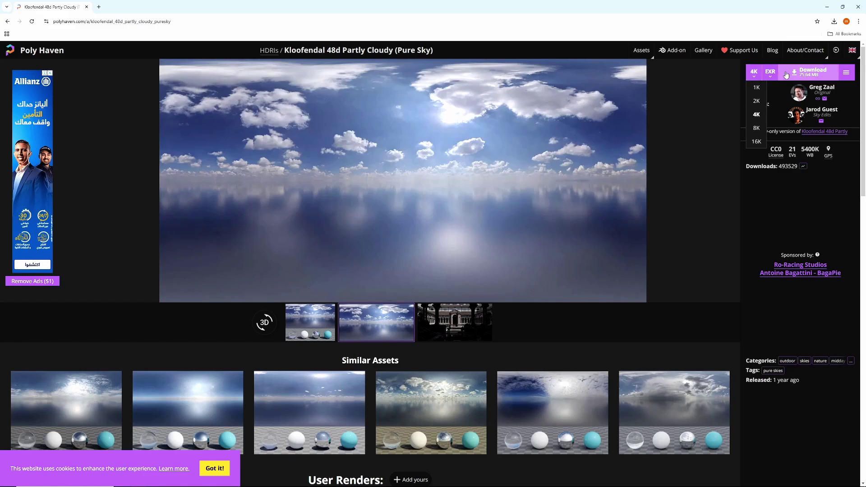
{"action": "left_click", "coordinate": [804, 72]}
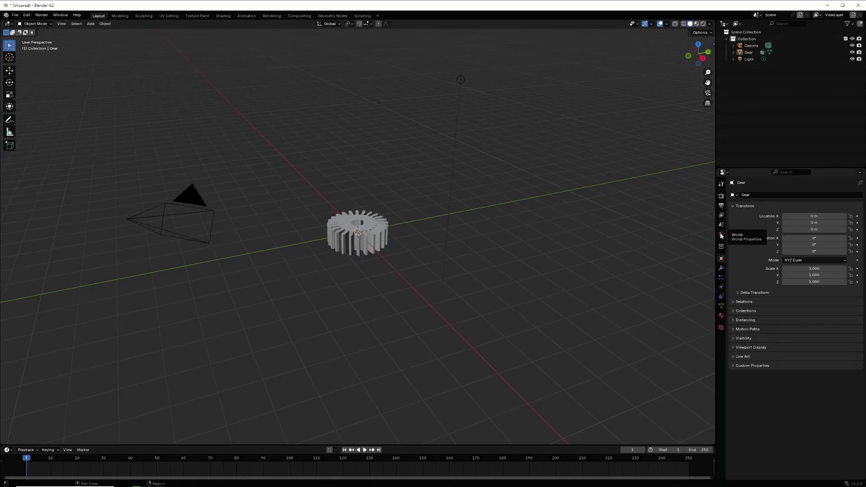
- Set the world colour to an Environment Texture loading kloofendal_48d_partly_cloudy_puresky_4k.exr
{"action": "left_click", "coordinate": [721, 235]}
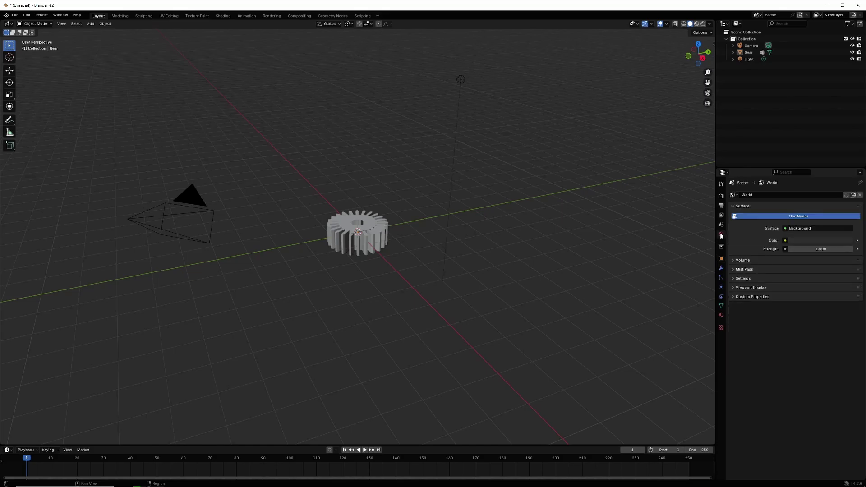
{"action": "left_click", "coordinate": [785, 240]}
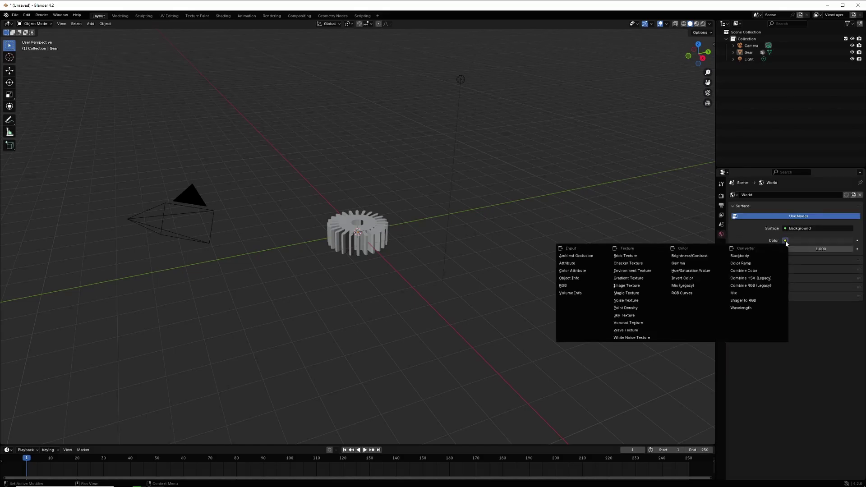
{"action": "left_click", "coordinate": [634, 271]}
{"action": "left_click", "coordinate": [834, 249]}
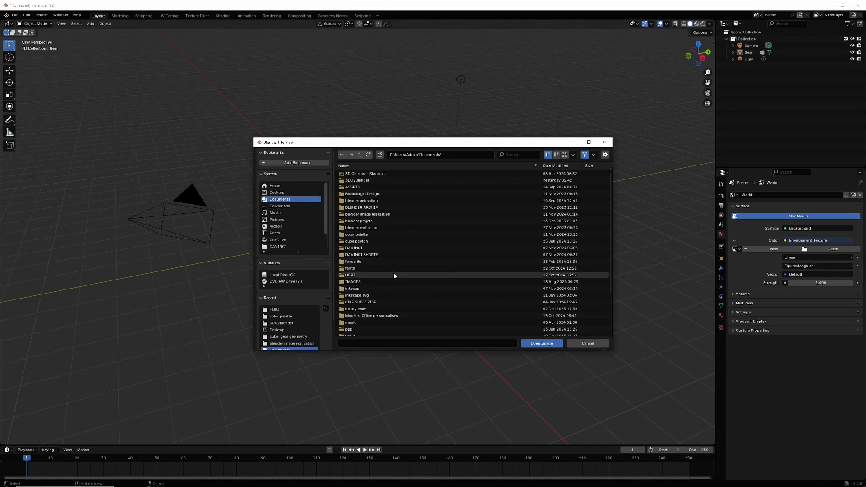
{"action": "left_click", "coordinate": [358, 277]}
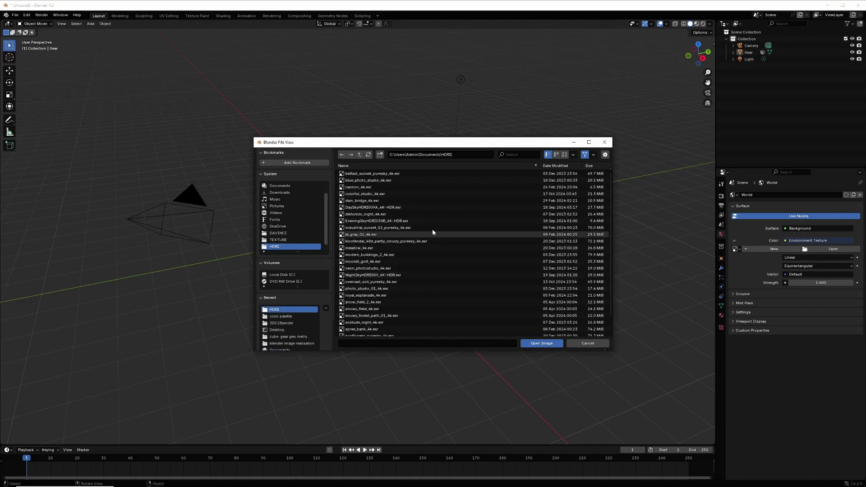
{"action": "left_click", "coordinate": [564, 154]}
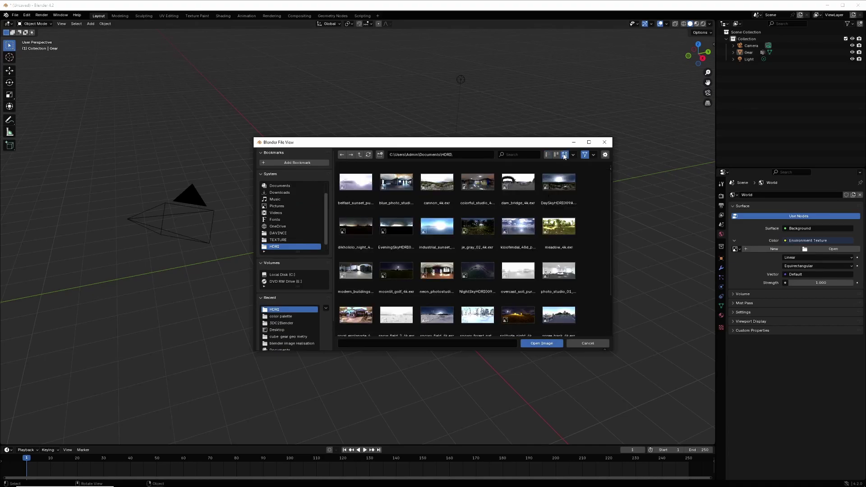
{"action": "left_click", "coordinate": [515, 231]}
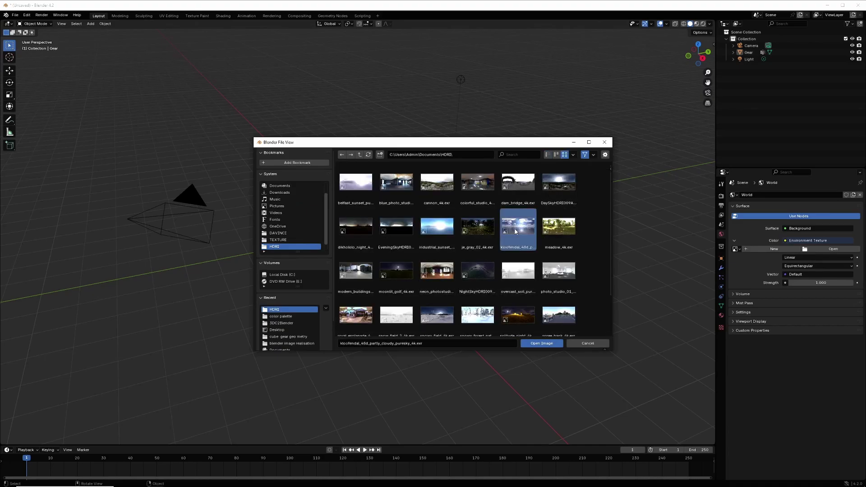
{"action": "left_click", "coordinate": [543, 344]}
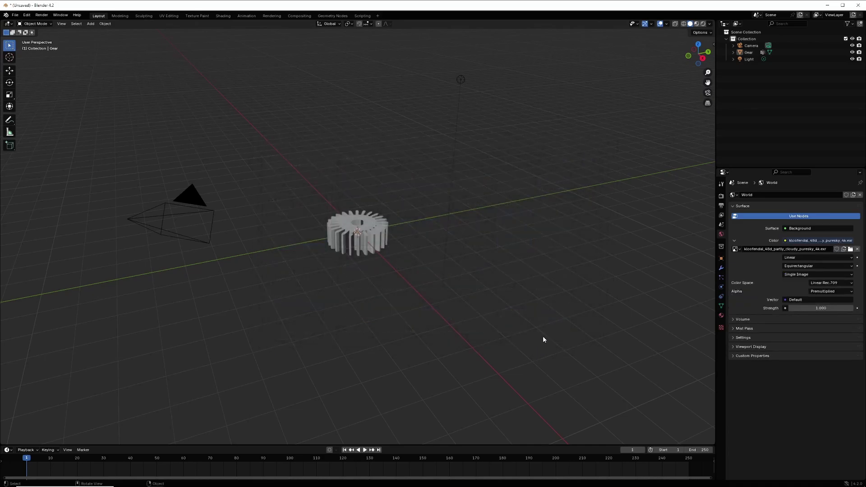
- Preview the scene in Rendered shading and bring up the render Output settings
{"action": "left_click", "coordinate": [702, 24]}
{"action": "left_click_drag", "start_coordinate": [704, 61], "coordinate": [596, 65]}
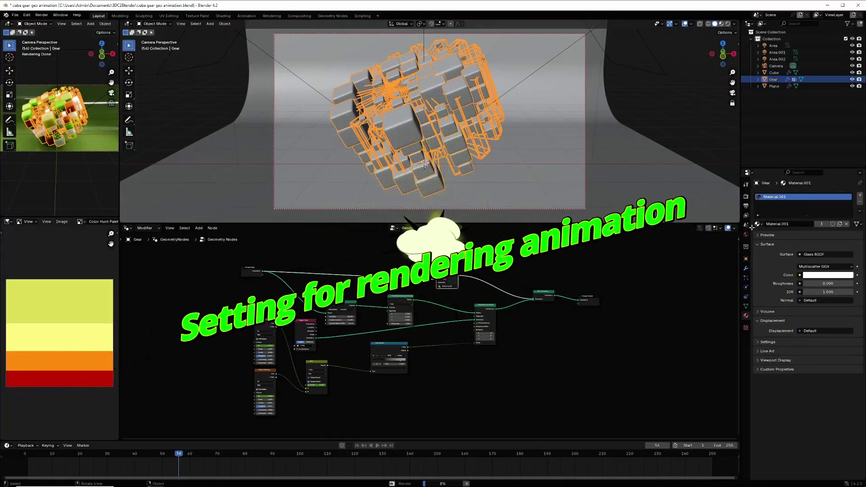
{"action": "left_click", "coordinate": [745, 207]}
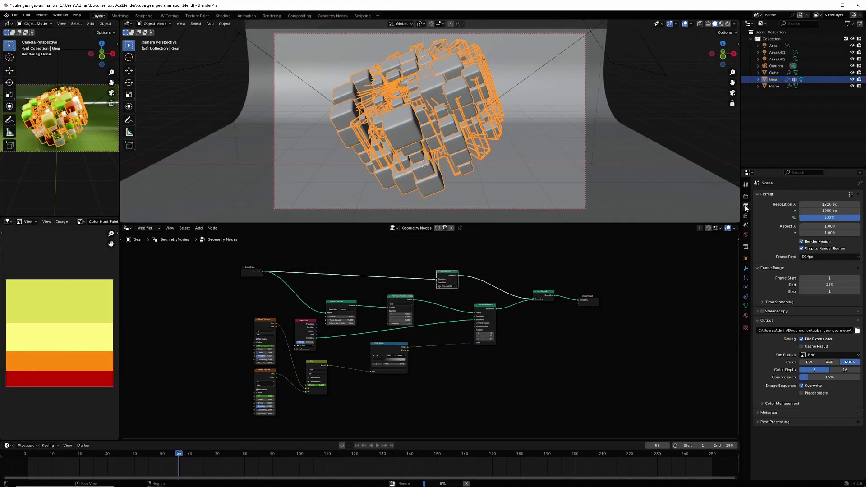